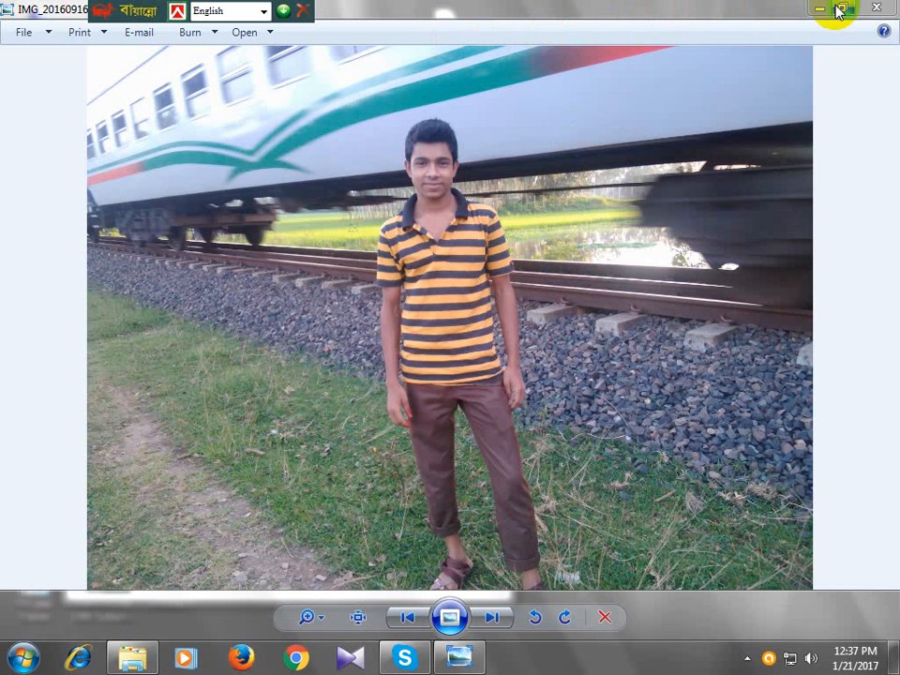
Step: Launch Adobe Photoshop CS and dismiss its welcome screen
left_click(23, 657)
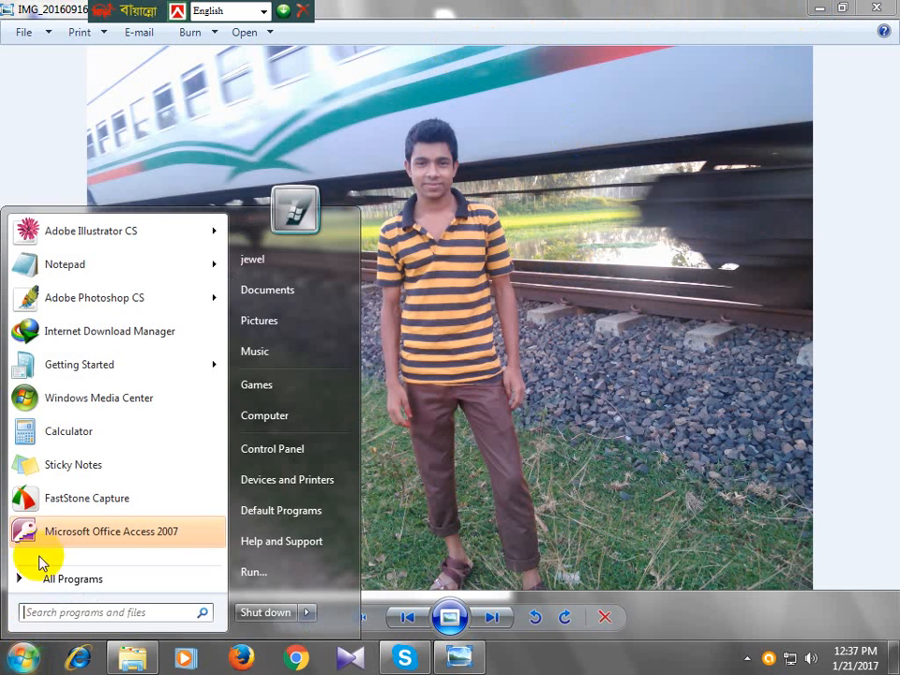
left_click(64, 578)
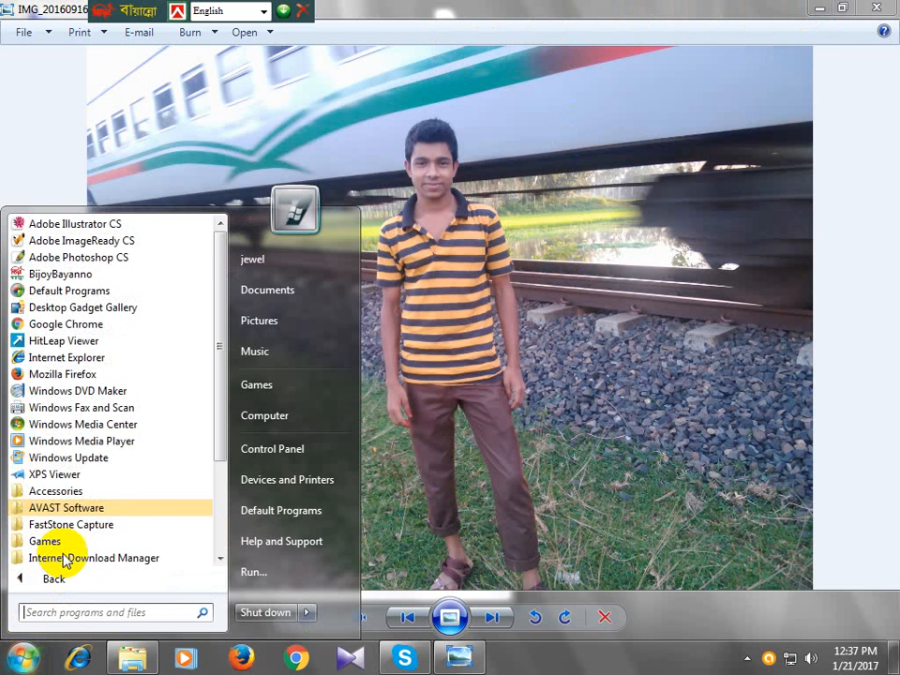
left_click(77, 261)
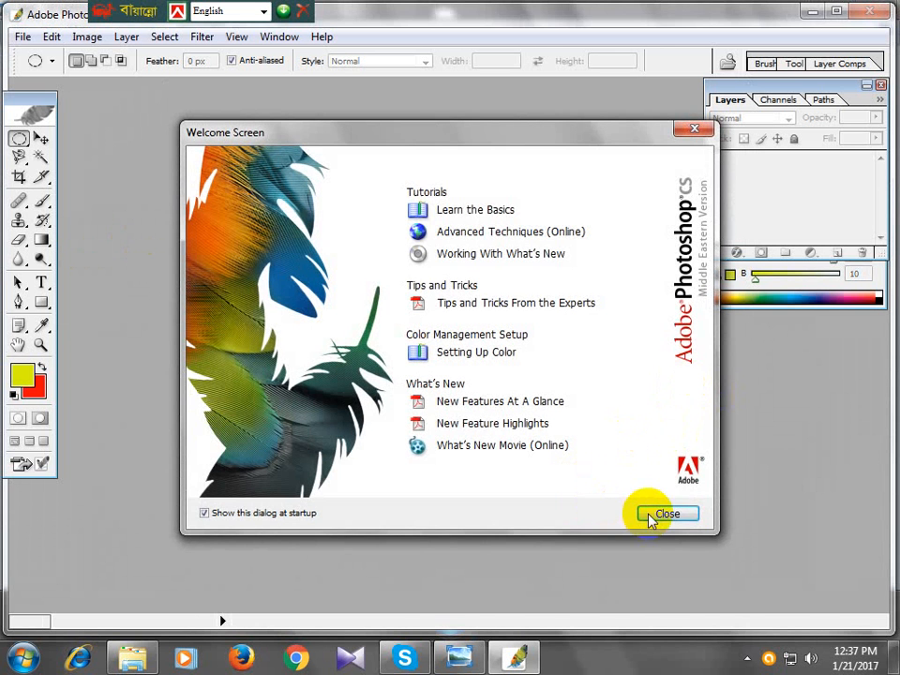
left_click(652, 516)
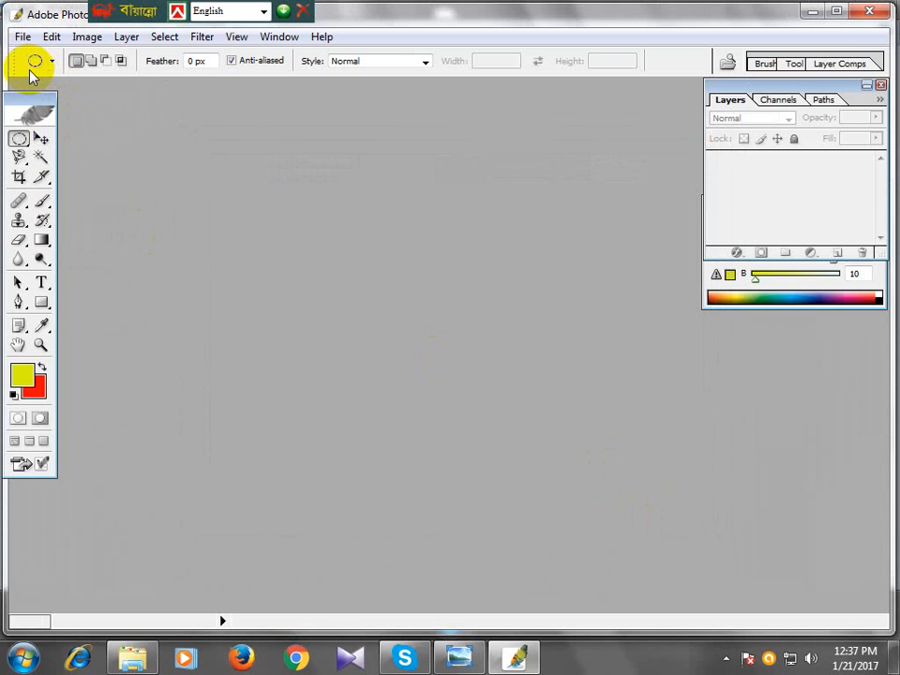
Step: Choose the Single Column Marquee as the marquee variant, and activate the Move tool
left_click_drag(19, 137, 115, 200)
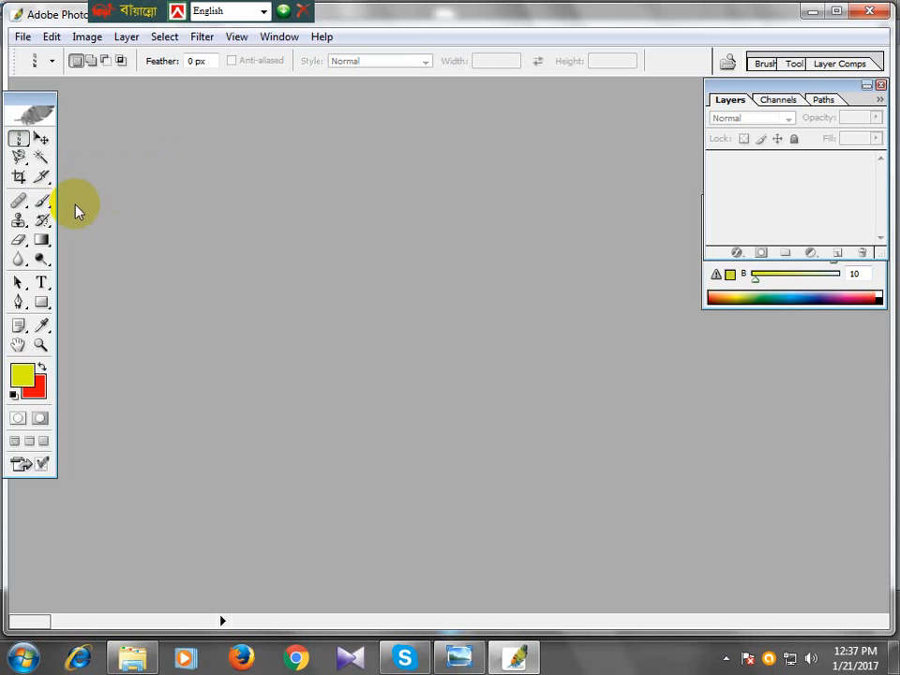
left_click(41, 141)
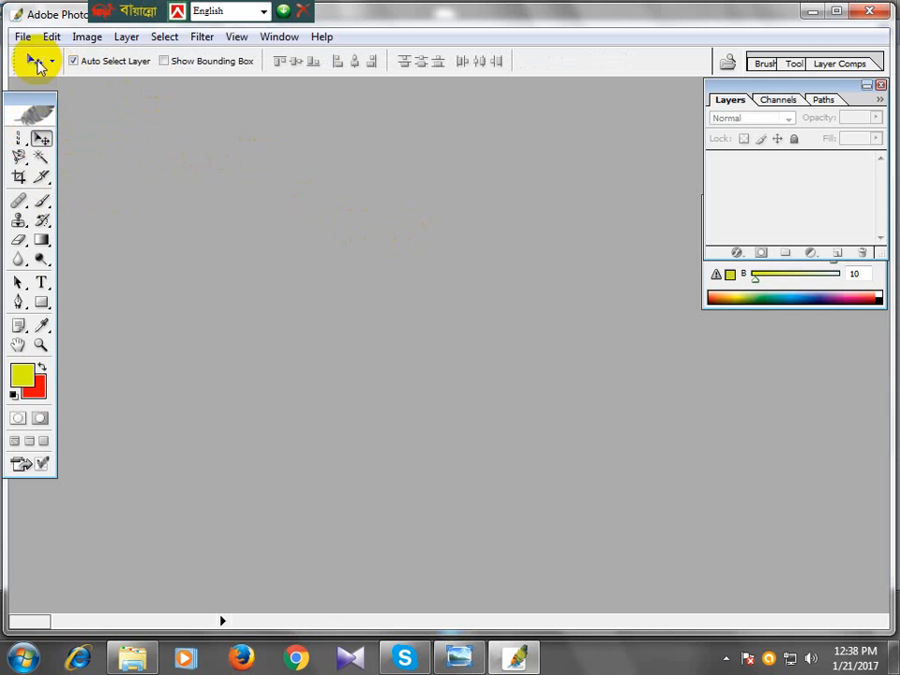
Step: Create a new document with a transparent background and maximize its window
left_click(21, 38)
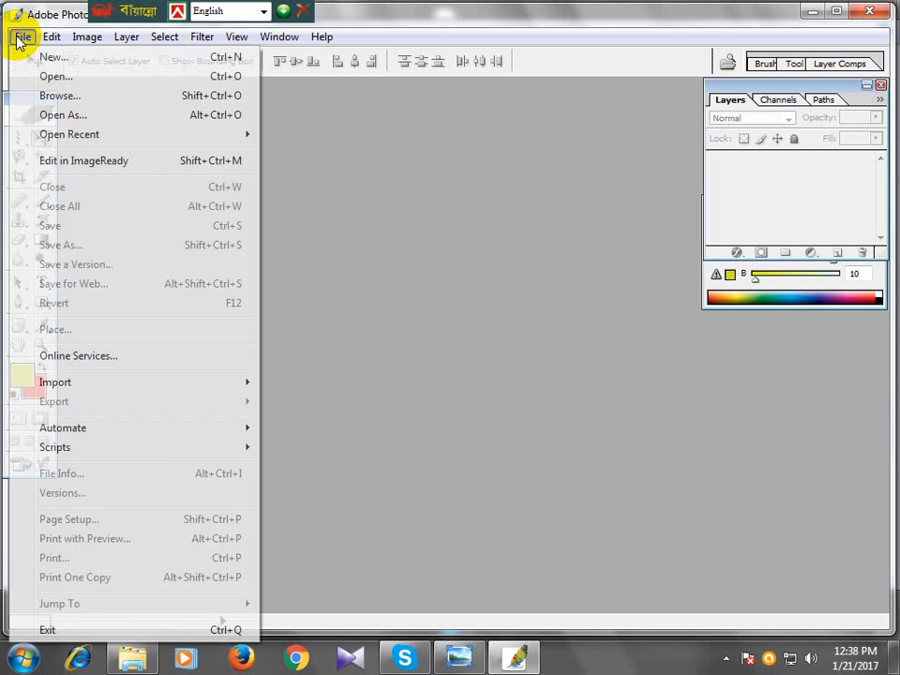
left_click(64, 58)
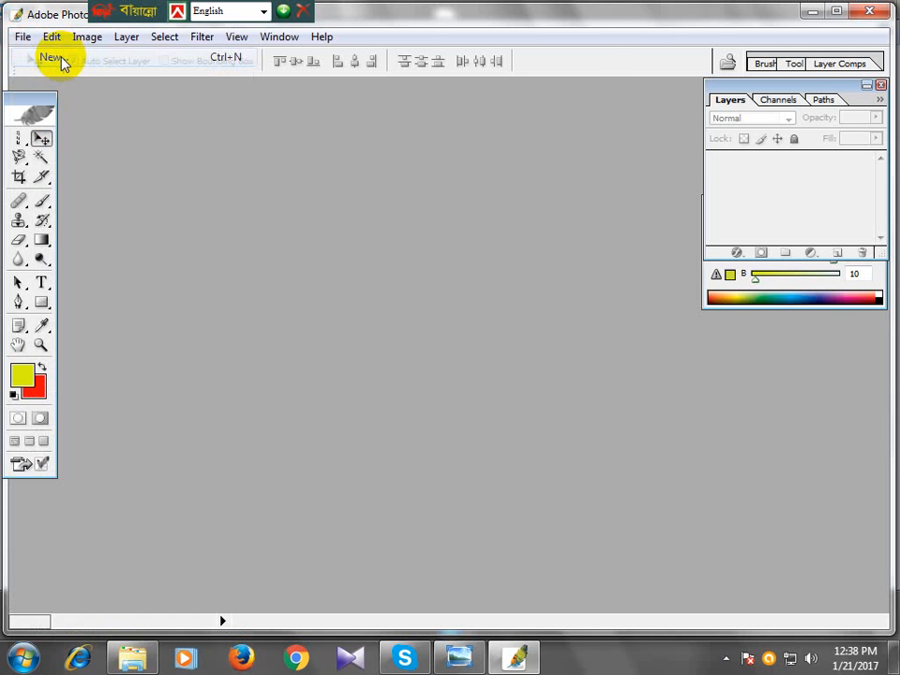
left_click(530, 85)
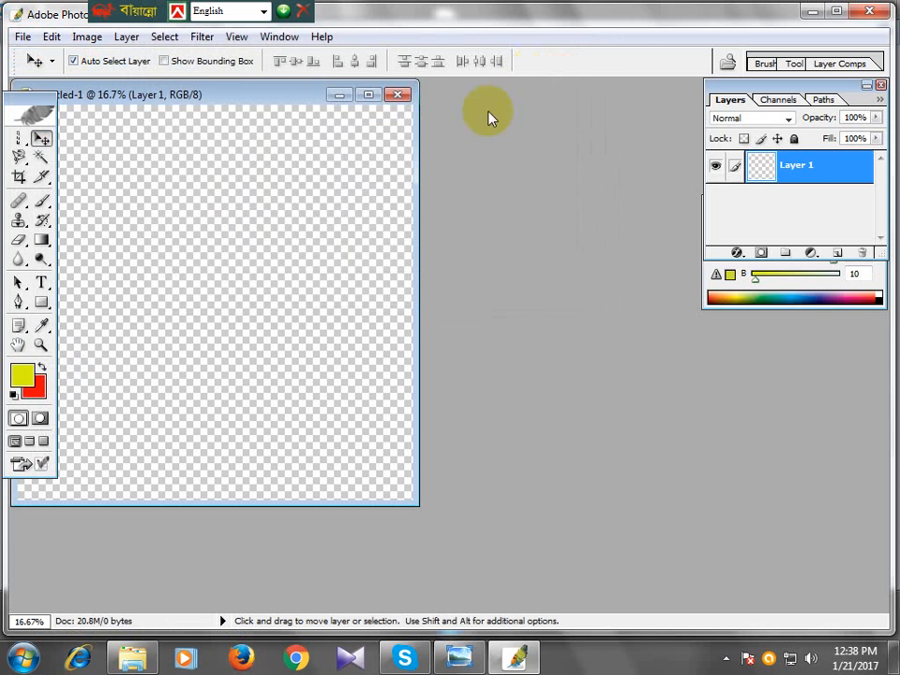
left_click_drag(337, 107, 610, 140)
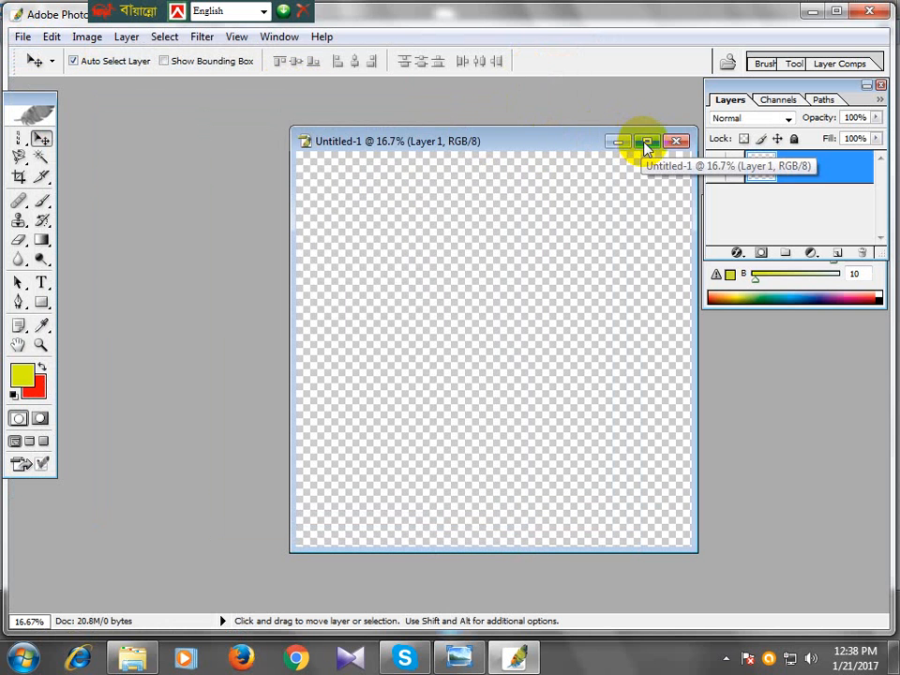
left_click(641, 139)
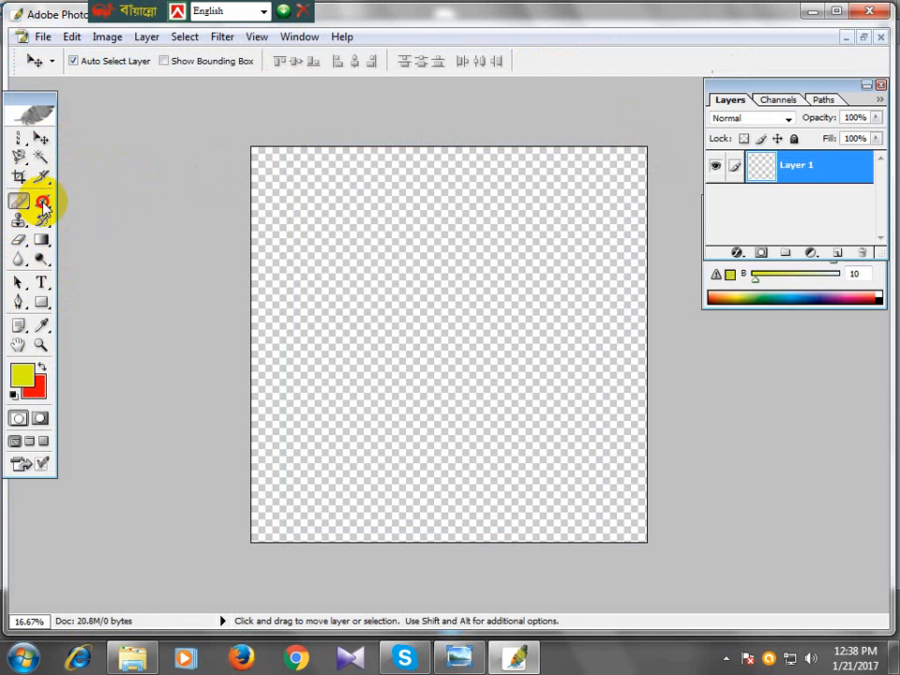
Step: Try the Healing Brush on the blank canvas, and return to the Move tool
left_click_drag(19, 201, 90, 195)
left_click(349, 270)
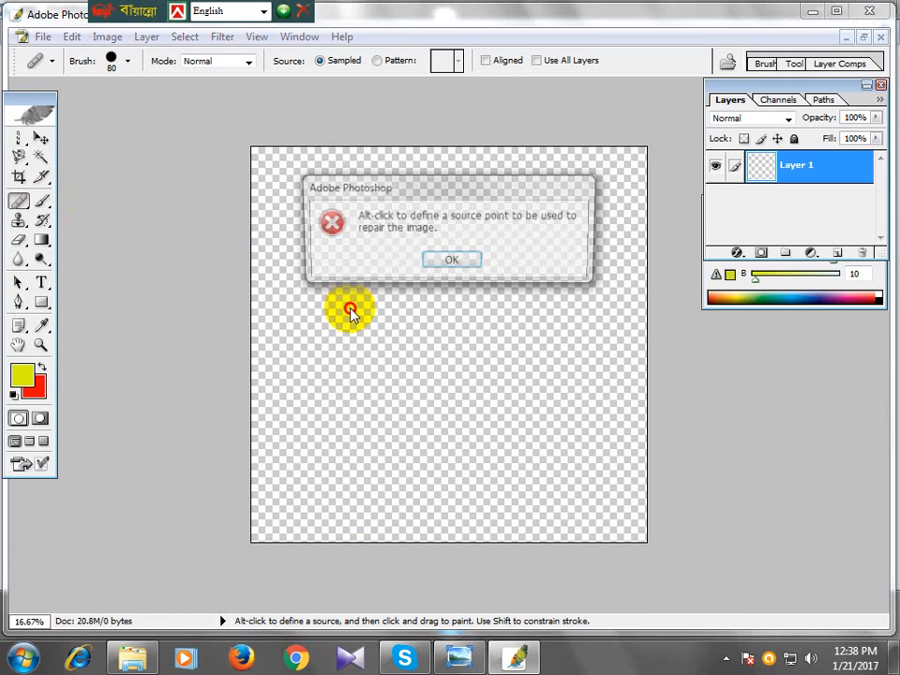
left_click(434, 266)
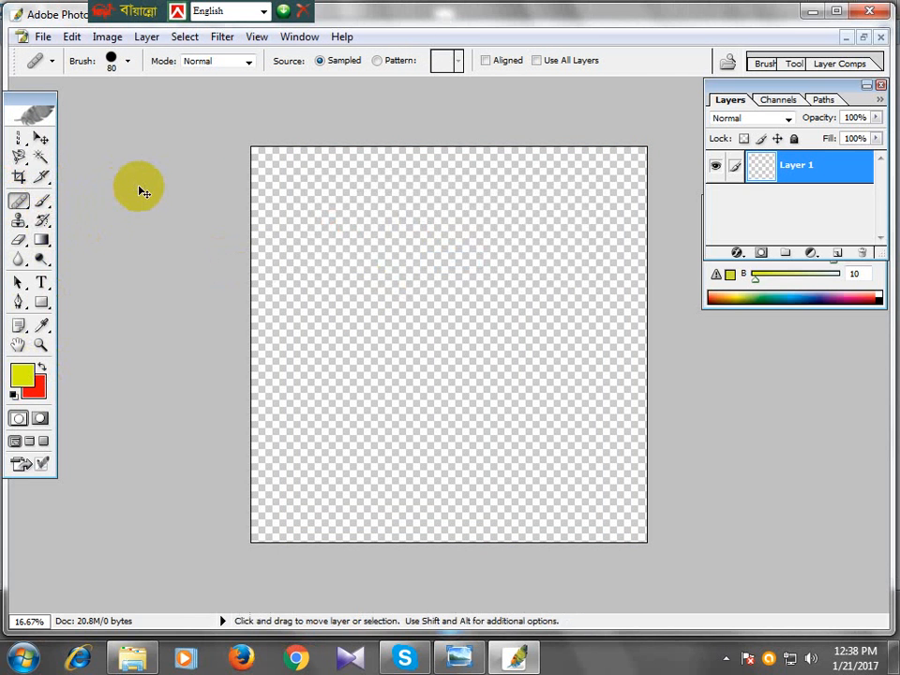
key("v")
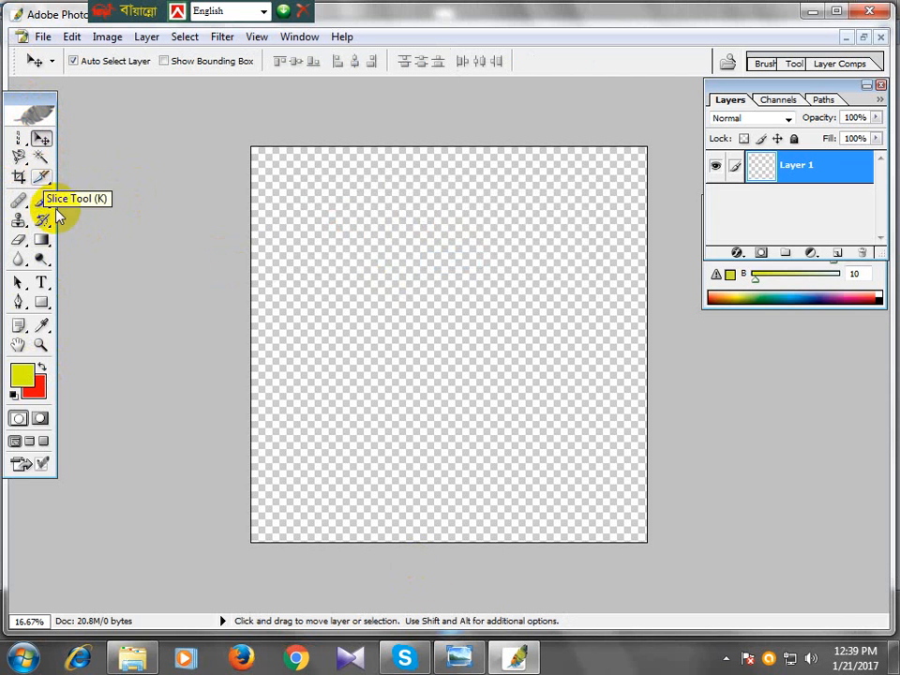
Step: Paint scattered short yellow strokes over the middle of the canvas on Layer 1 with the Brush tool
left_click_drag(42, 201, 104, 195)
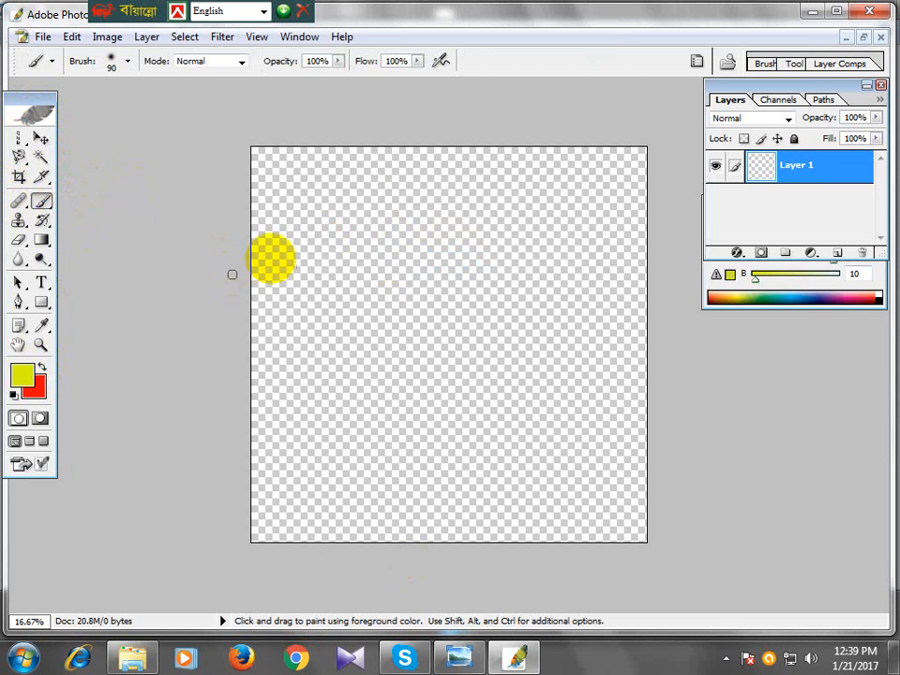
mouse_move(299, 250)
left_mouse_down()
mouse_move(352, 217)
mouse_move(358, 227)
mouse_move(343, 324)
left_mouse_up()
left_click_drag(450, 325, 509, 267)
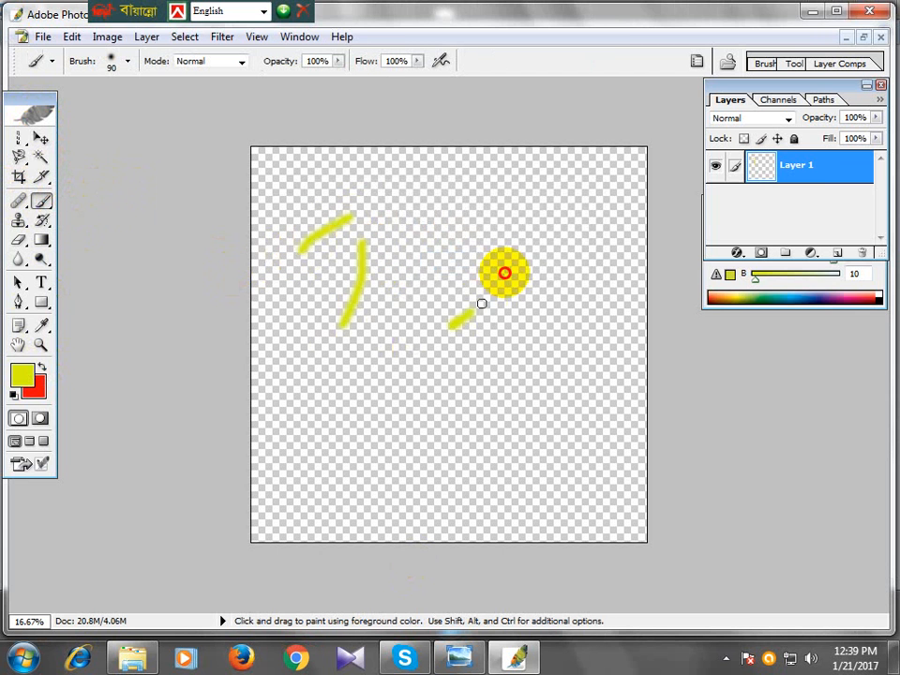
left_click_drag(380, 364, 482, 378)
left_click_drag(359, 343, 446, 261)
left_click_drag(568, 323, 539, 386)
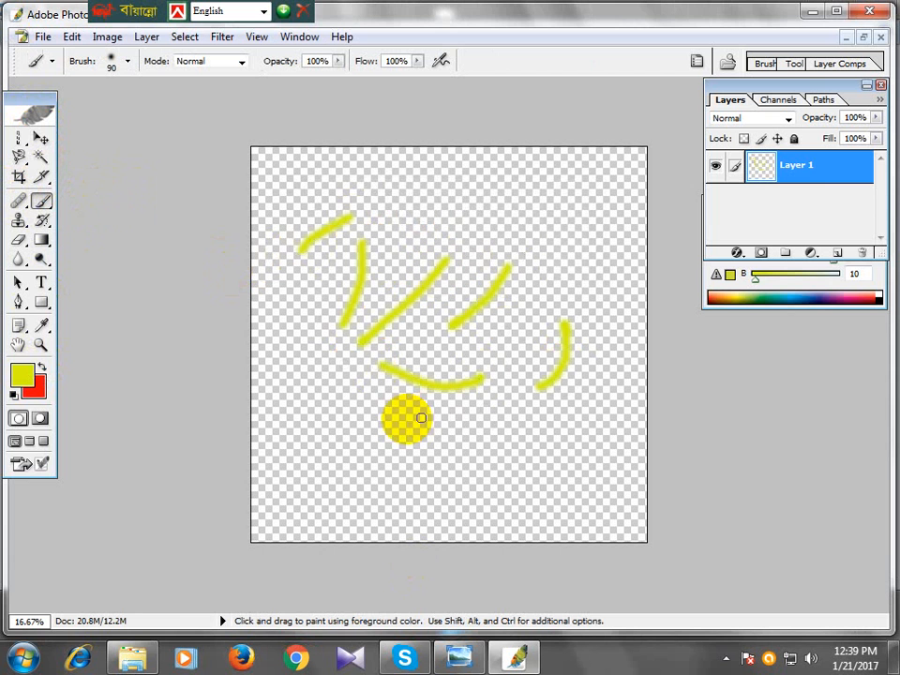
left_click_drag(408, 419, 365, 394)
left_click_drag(294, 314, 305, 246)
left_click_drag(478, 223, 568, 258)
left_click_drag(633, 372, 627, 380)
left_click_drag(496, 422, 414, 404)
left_click_drag(330, 407, 313, 348)
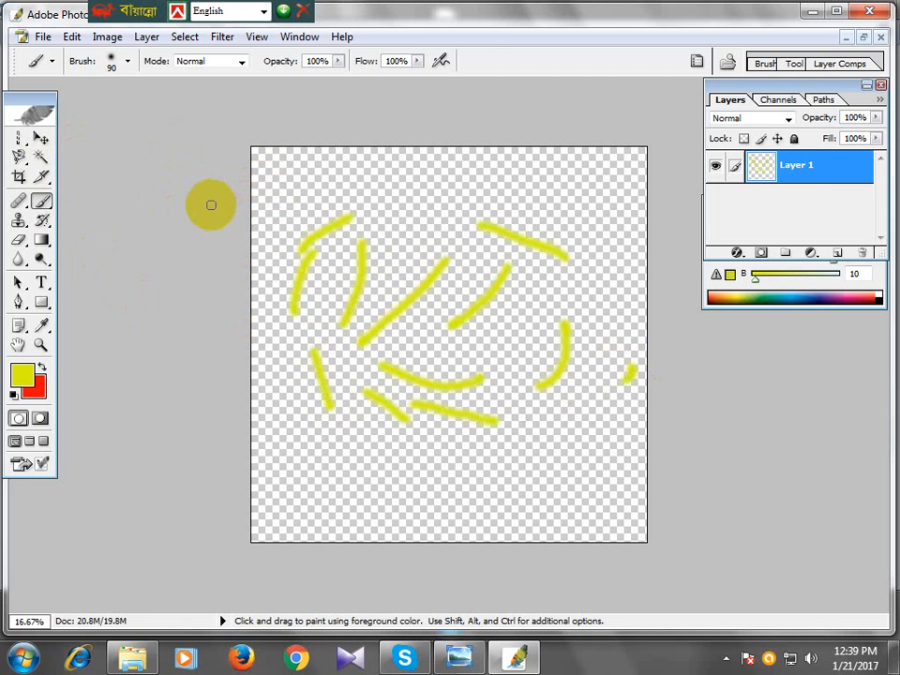
Step: Shift the yellow strokes of Layer 1 around the canvas with the Move tool, leaving them slightly left of and below where they were painted
left_click(41, 137)
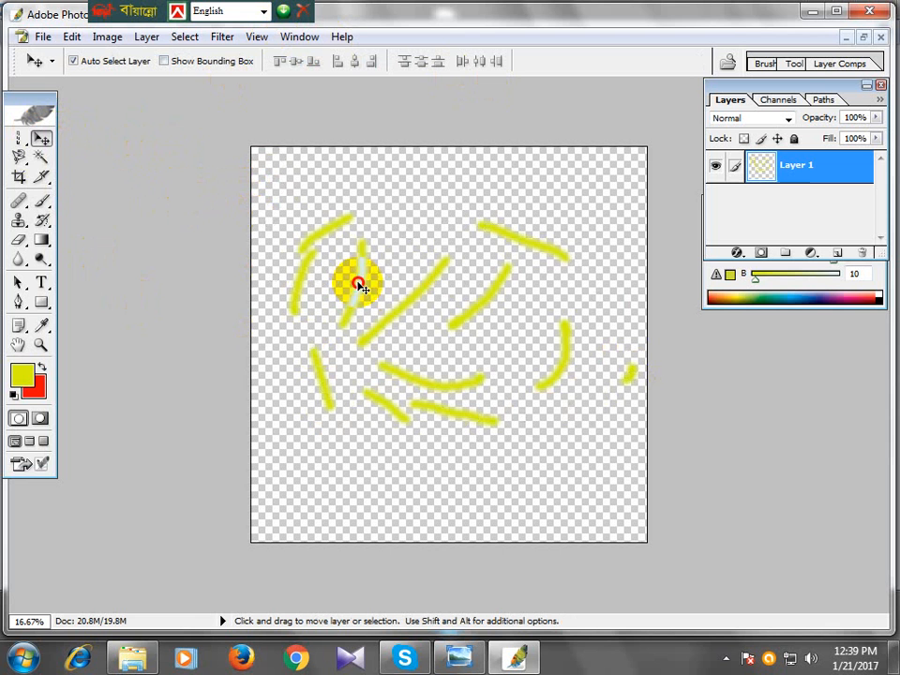
mouse_move(361, 287)
left_mouse_down()
mouse_move(392, 253)
mouse_move(368, 273)
mouse_move(400, 297)
mouse_move(394, 311)
left_mouse_up()
left_click(499, 282)
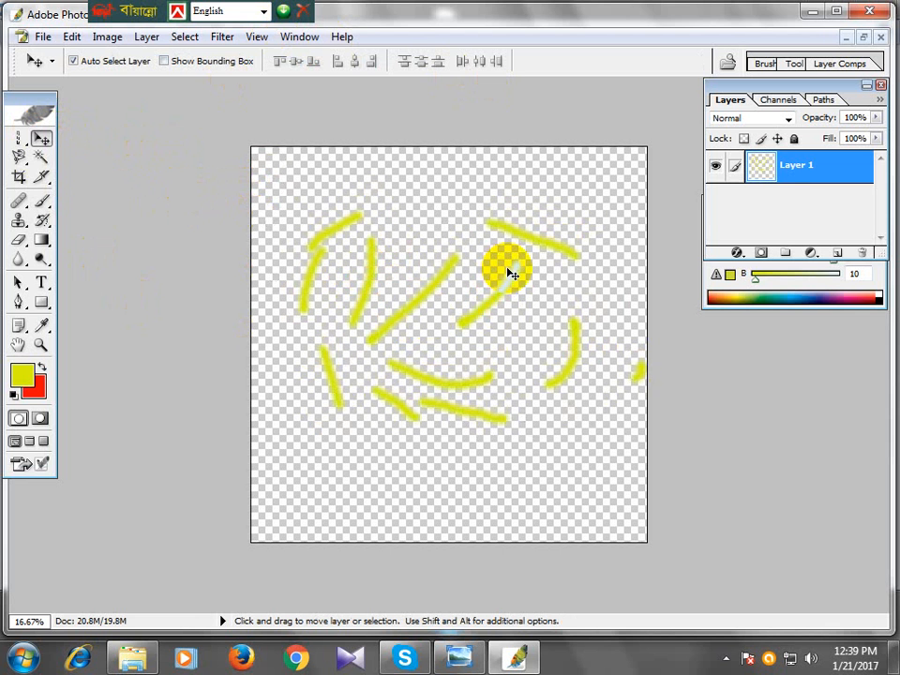
mouse_move(513, 274)
left_mouse_down()
mouse_move(512, 255)
mouse_move(530, 237)
mouse_move(495, 290)
mouse_move(537, 221)
mouse_move(508, 260)
left_mouse_up()
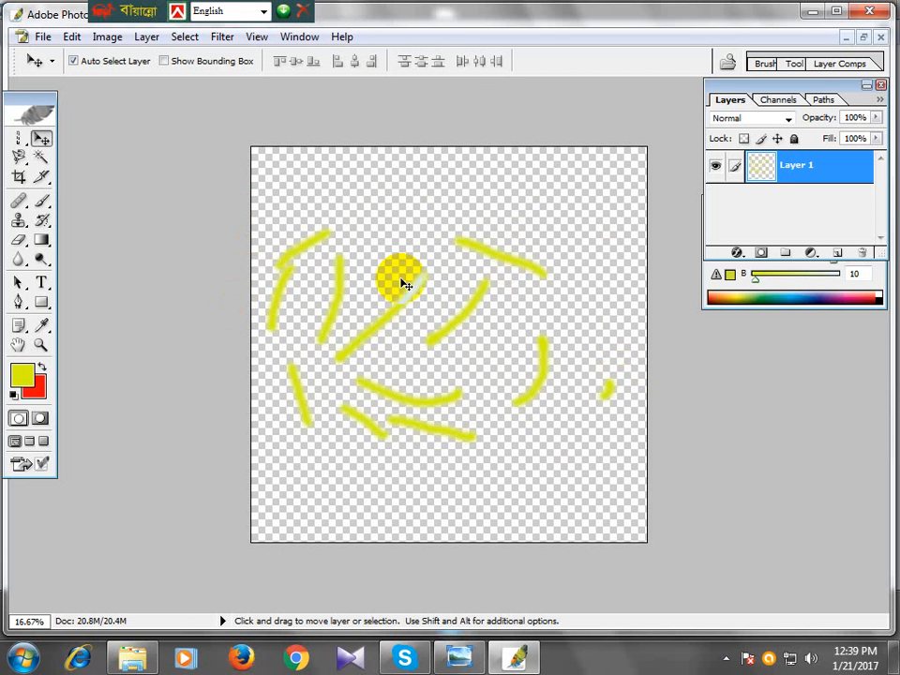
left_click_drag(480, 221, 482, 191)
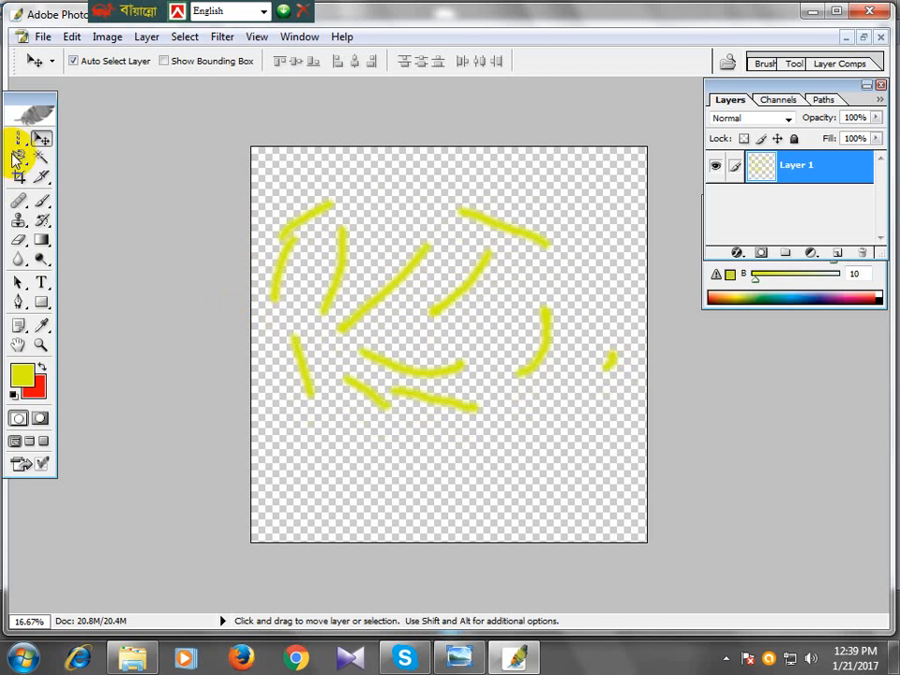
left_click_drag(529, 238, 511, 260)
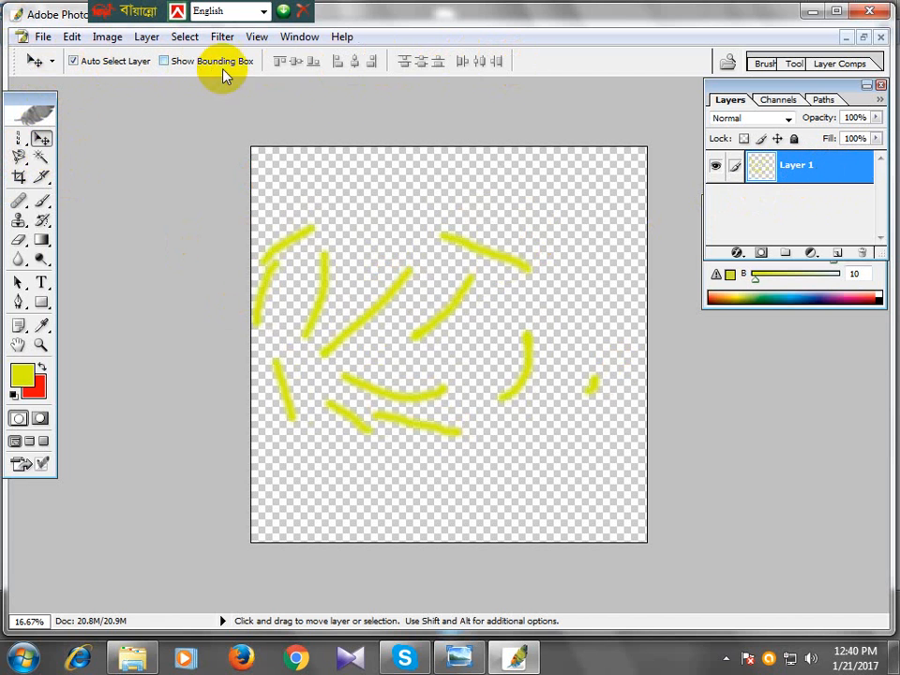
Step: Add a new layer above Layer 1 and set the Brush tool's foreground color to pinkish red EE0A5B
left_click(839, 254)
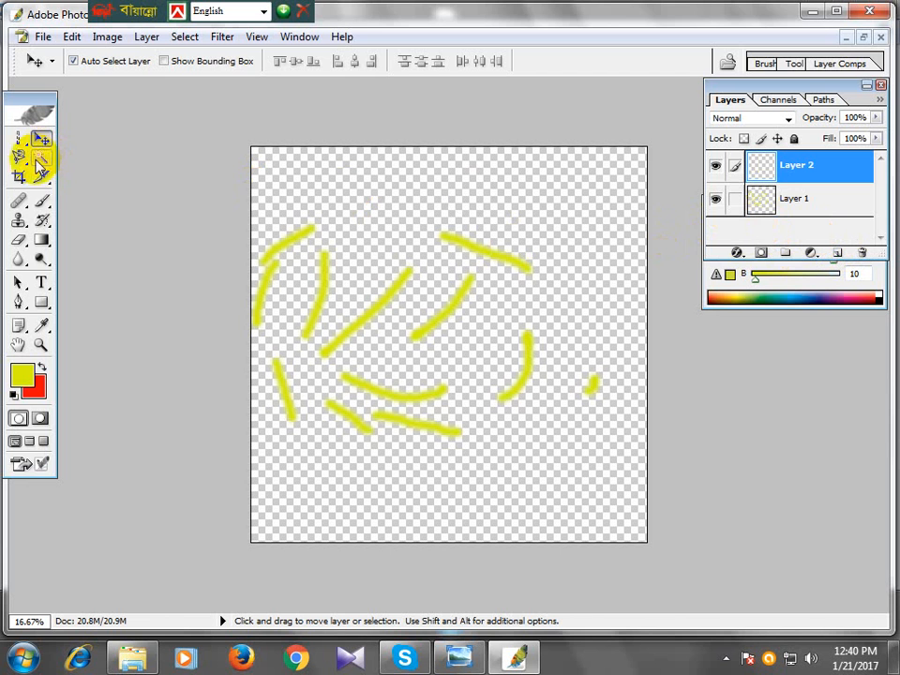
left_click_drag(41, 201, 83, 208)
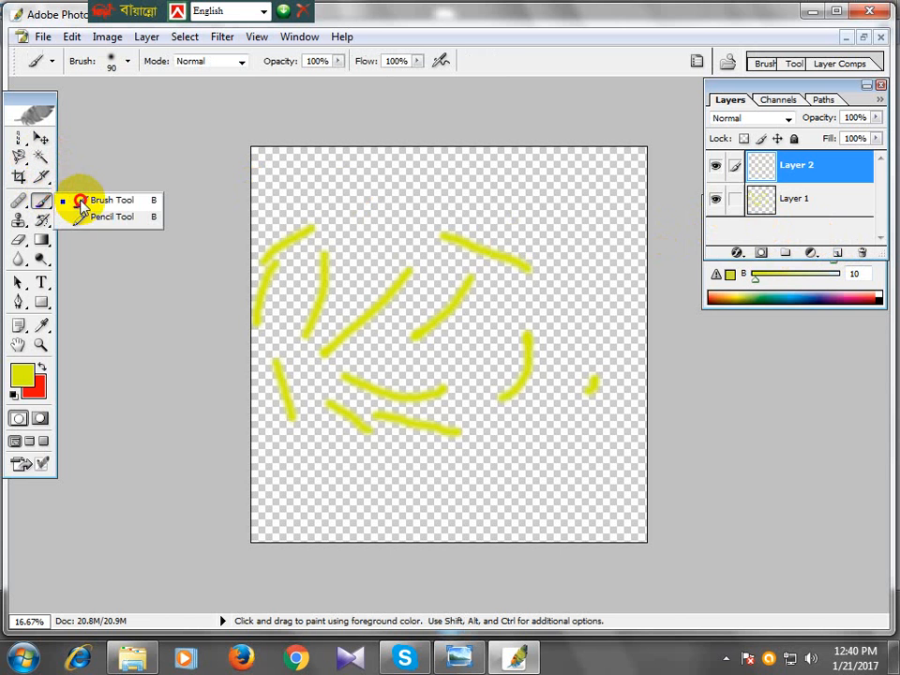
left_click(22, 375)
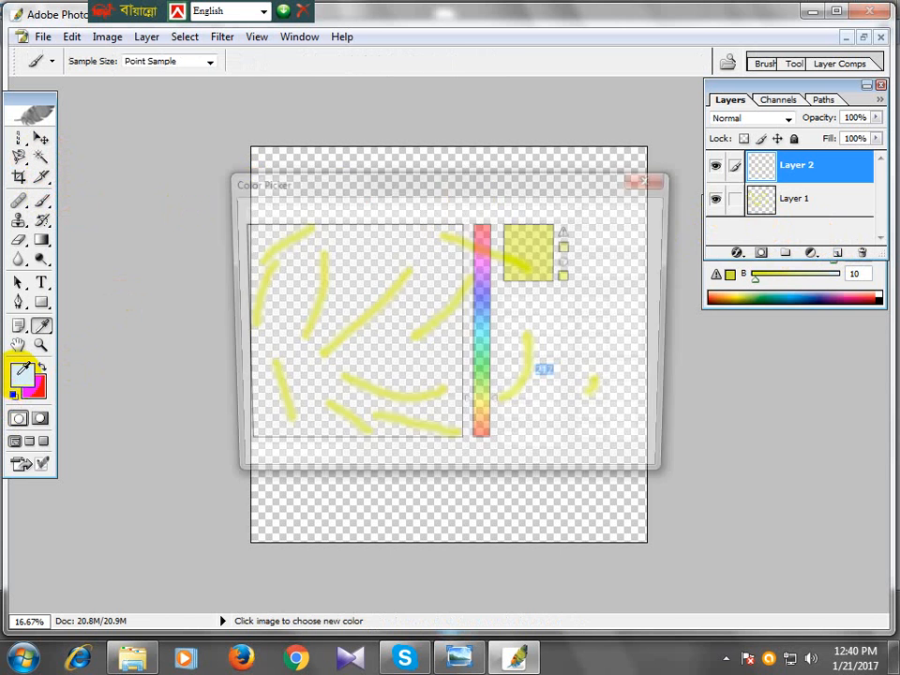
left_click(483, 236)
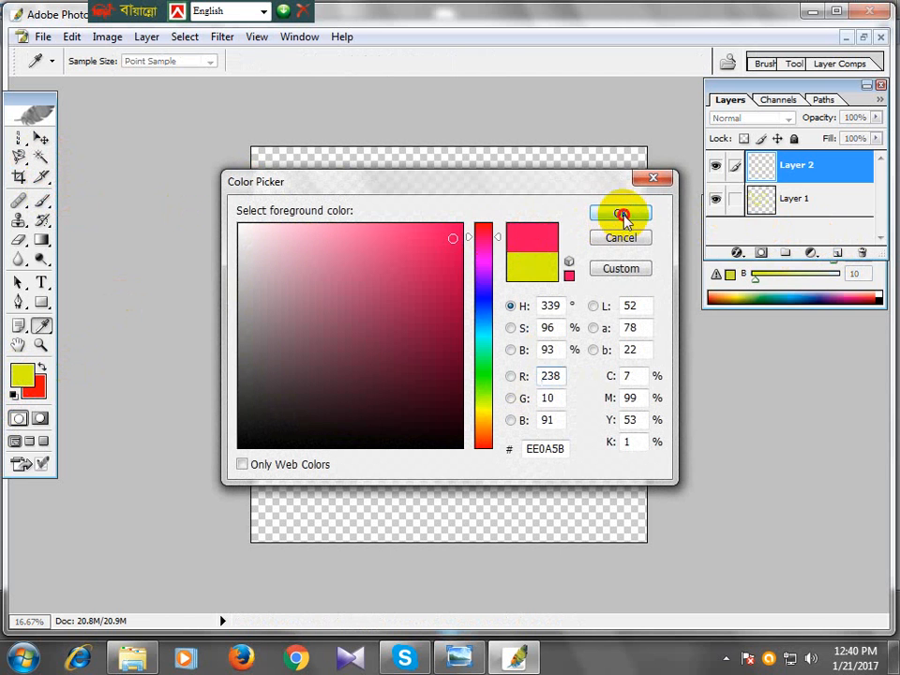
left_click(622, 214)
left_click(22, 375)
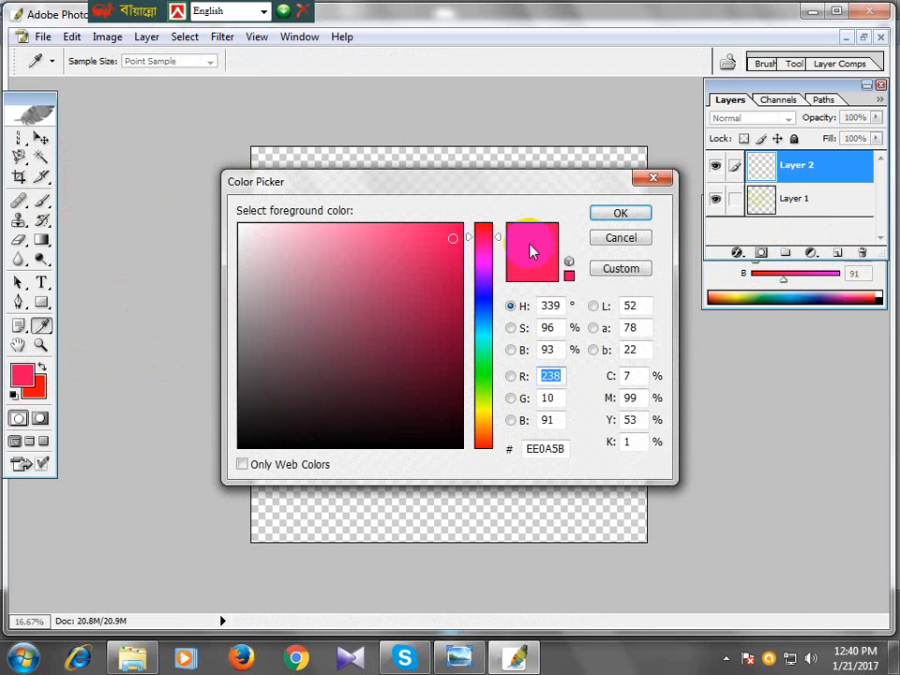
left_click(621, 214)
Step: Paint four short pinkish-red strokes on Layer 2, along the canvas's upper and right side
left_click_drag(354, 188, 385, 188)
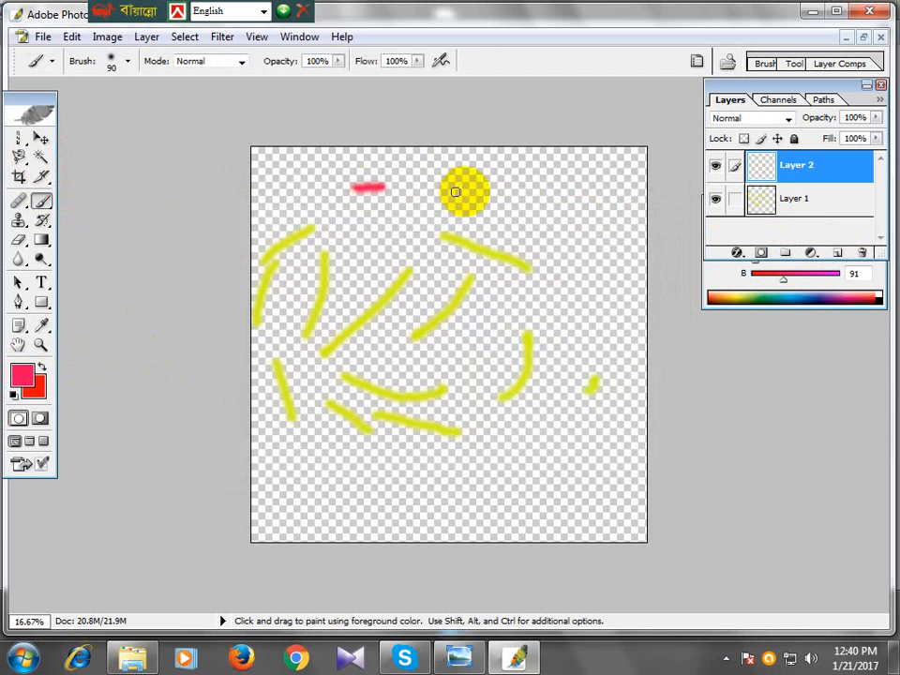
left_click_drag(487, 191, 523, 192)
left_click_drag(589, 231, 595, 248)
left_click_drag(605, 290, 581, 299)
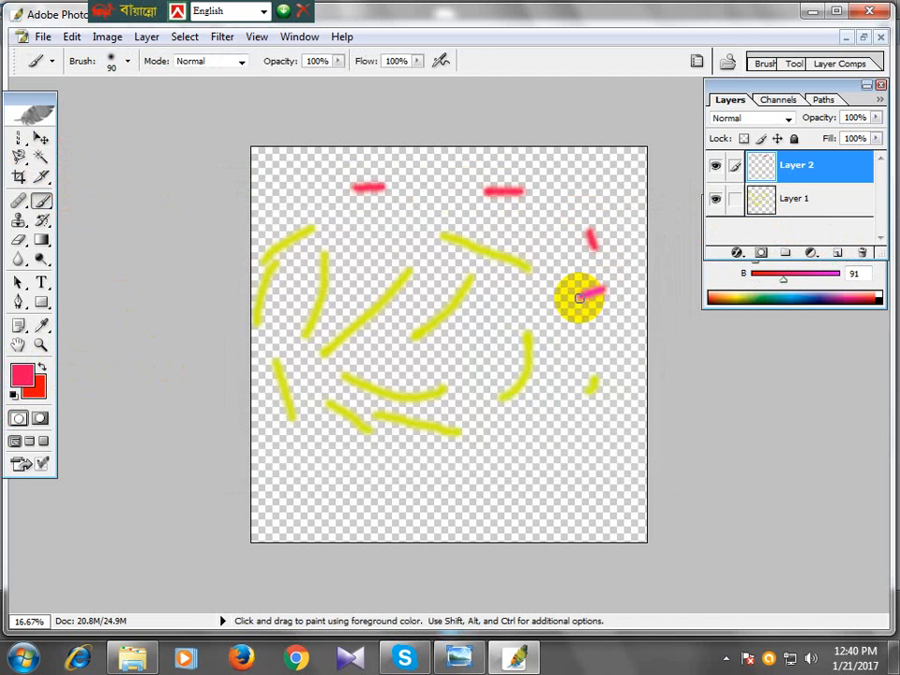
Step: Add a third layer and paint two blue brush strokes on it below the yellow ones
left_click(836, 254)
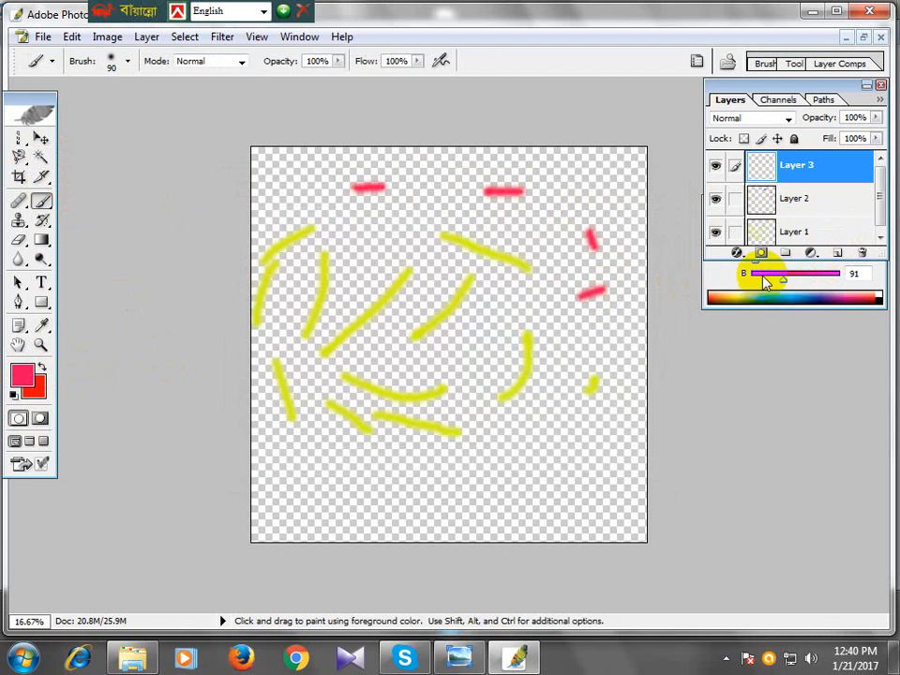
left_click(21, 375)
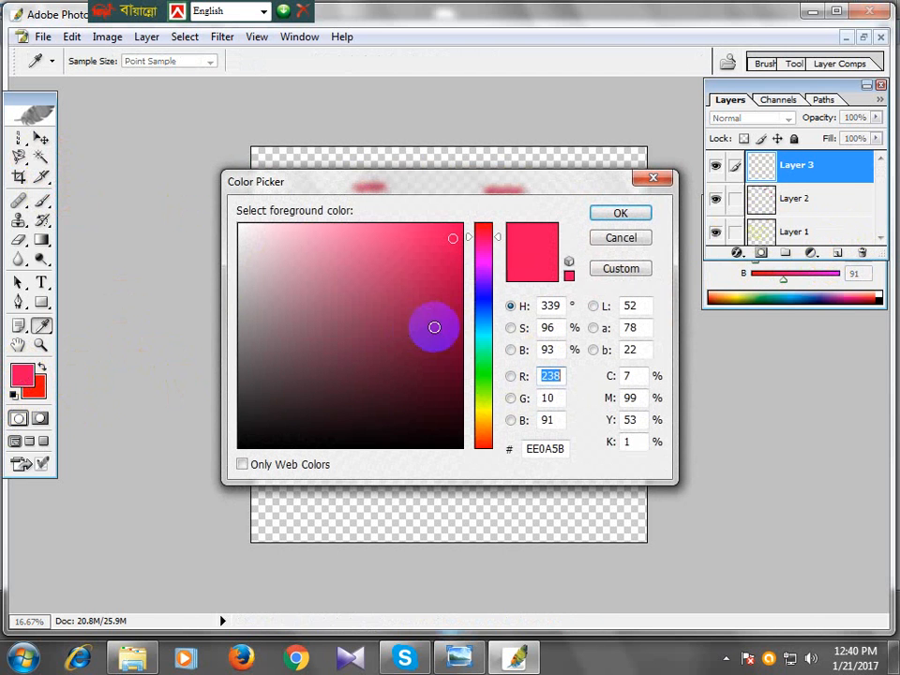
left_click(488, 304)
left_click(621, 213)
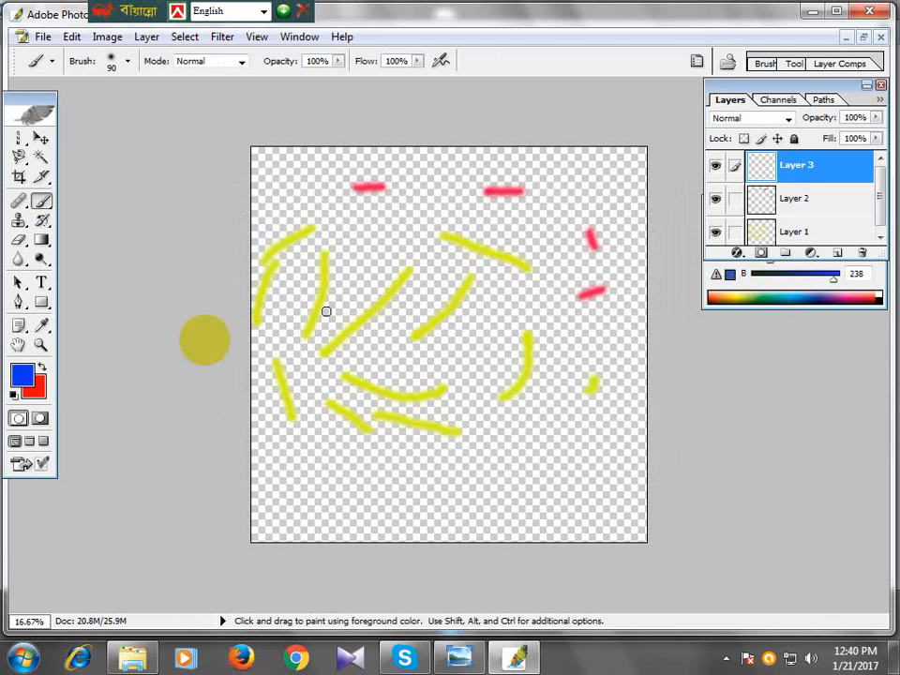
left_click(21, 378)
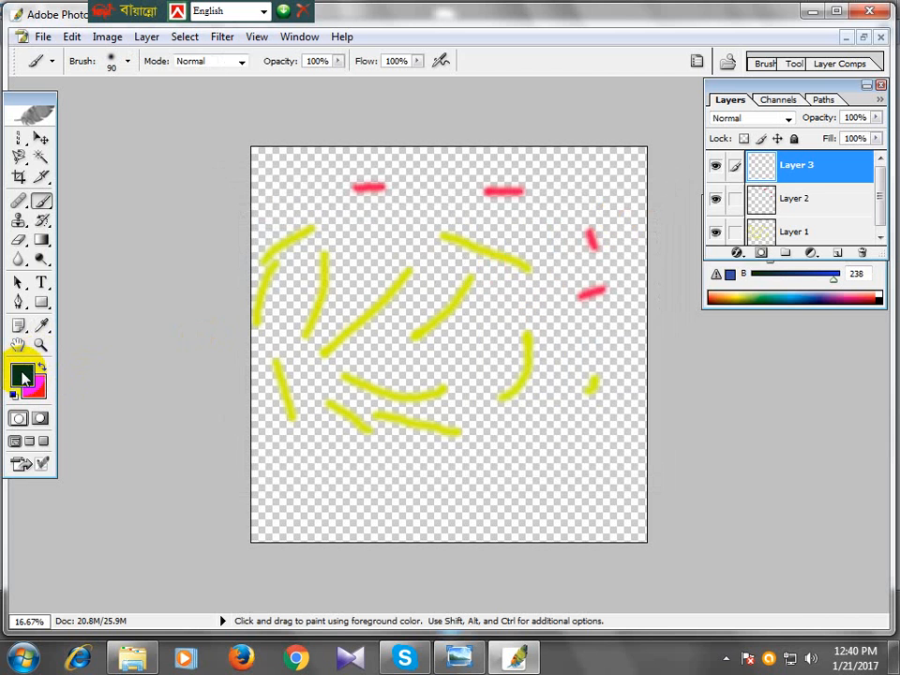
mouse_move(500, 422)
left_mouse_down()
mouse_move(516, 437)
mouse_move(409, 479)
left_mouse_up()
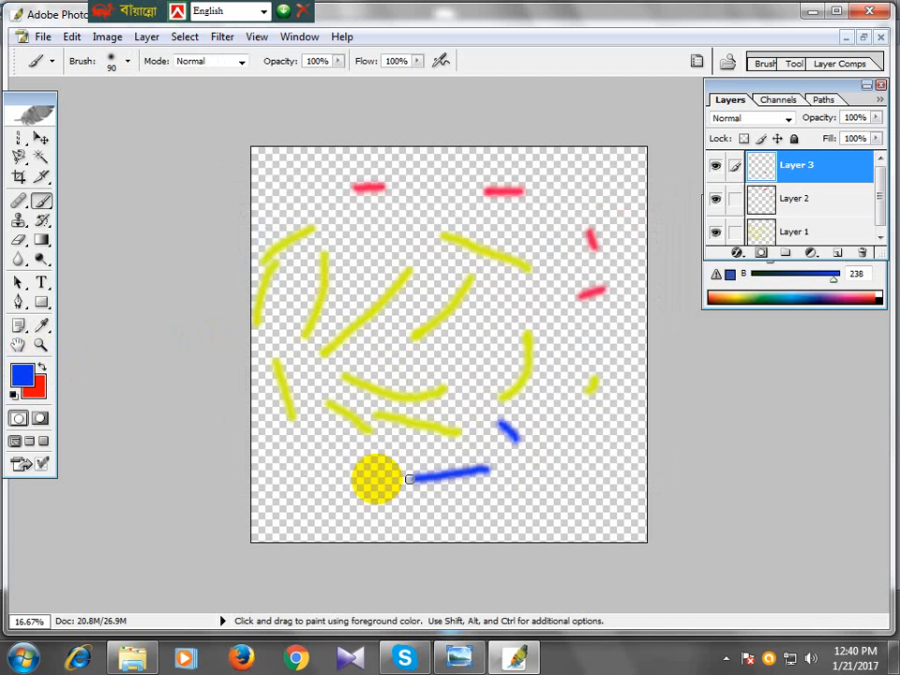
Step: Paint a short diagonal blue brush stroke on Layer 3 near the canvas's lower-left corner
left_click_drag(285, 465, 298, 480)
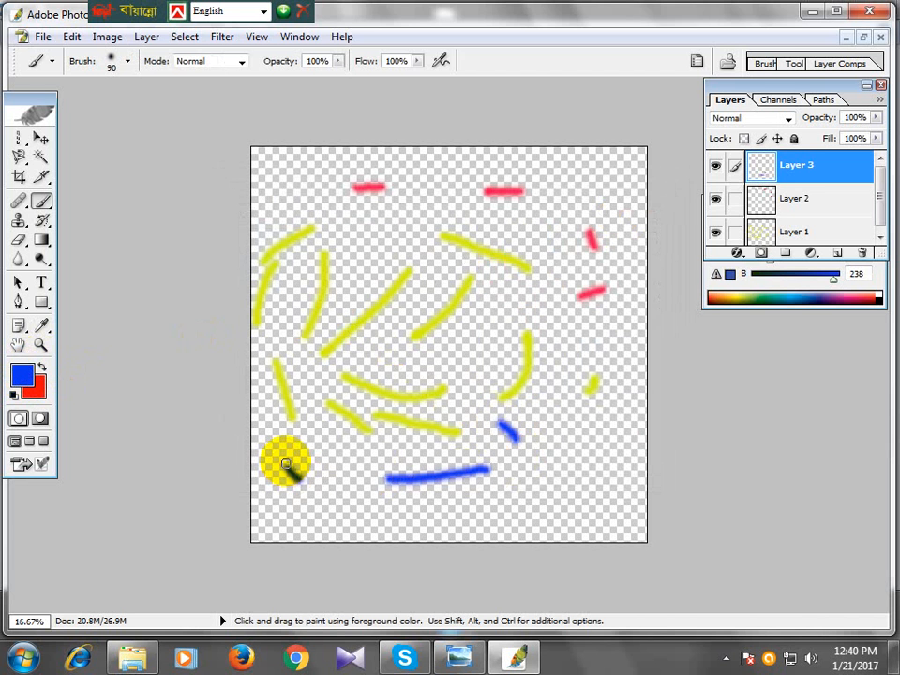
Step: With the Move tool's Auto Select Layer option, select Layer 1, Layer 2 and finally Layer 3 through their painted strokes
left_click(38, 138)
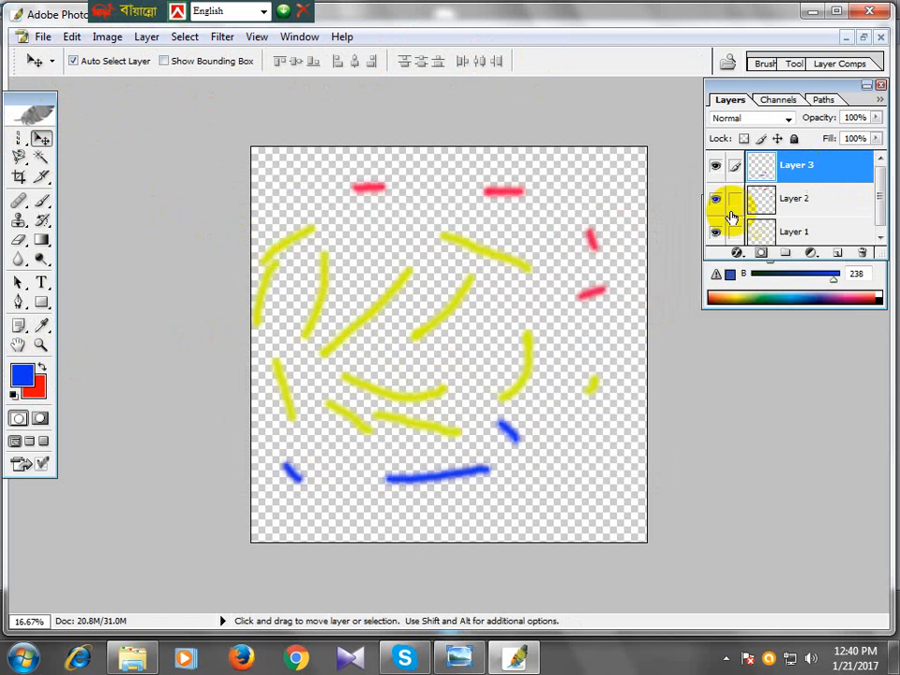
left_click(452, 315)
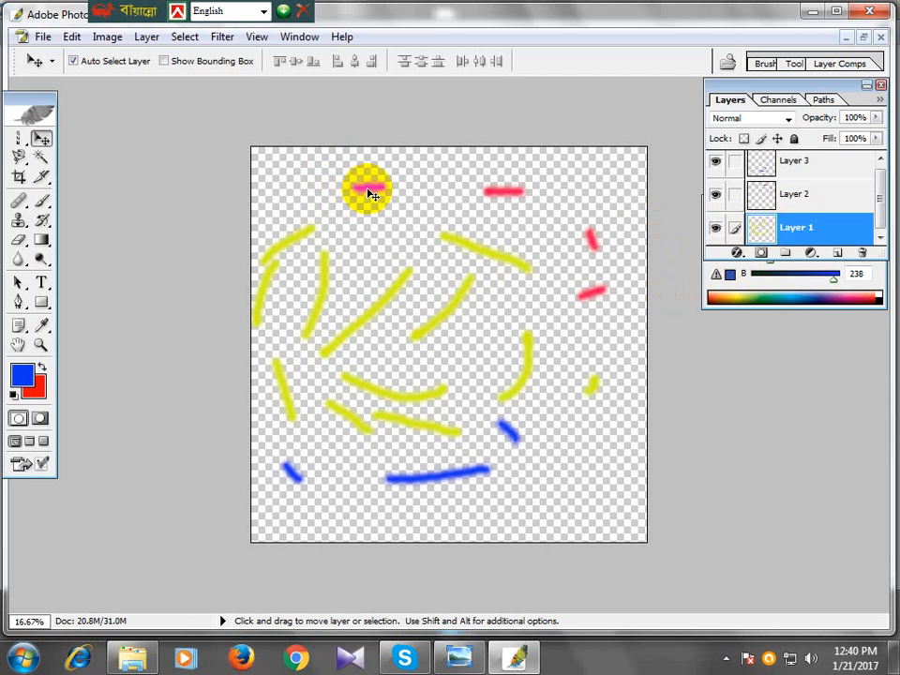
left_click(367, 187)
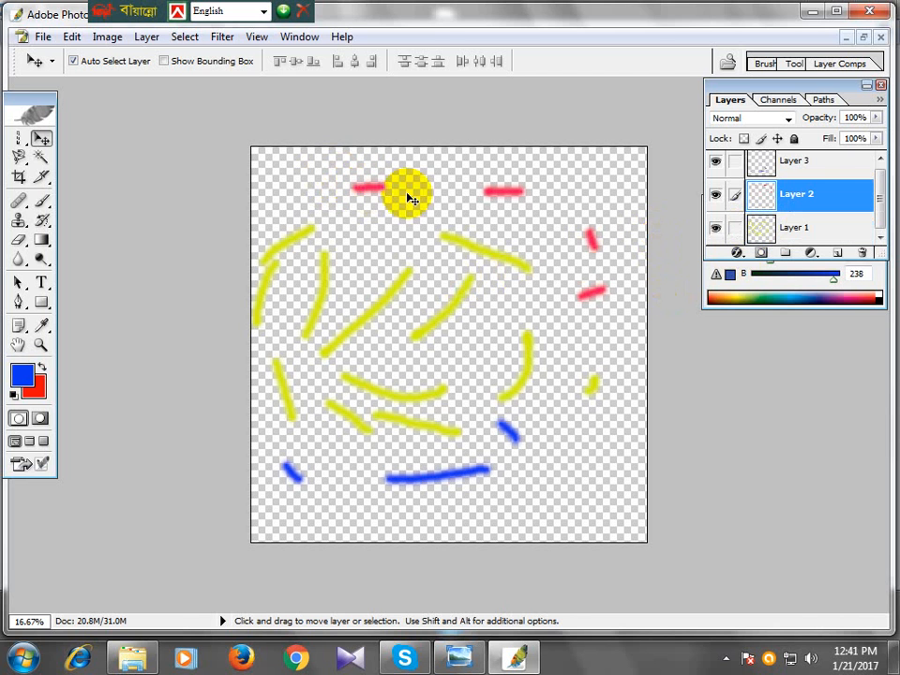
left_click(450, 479)
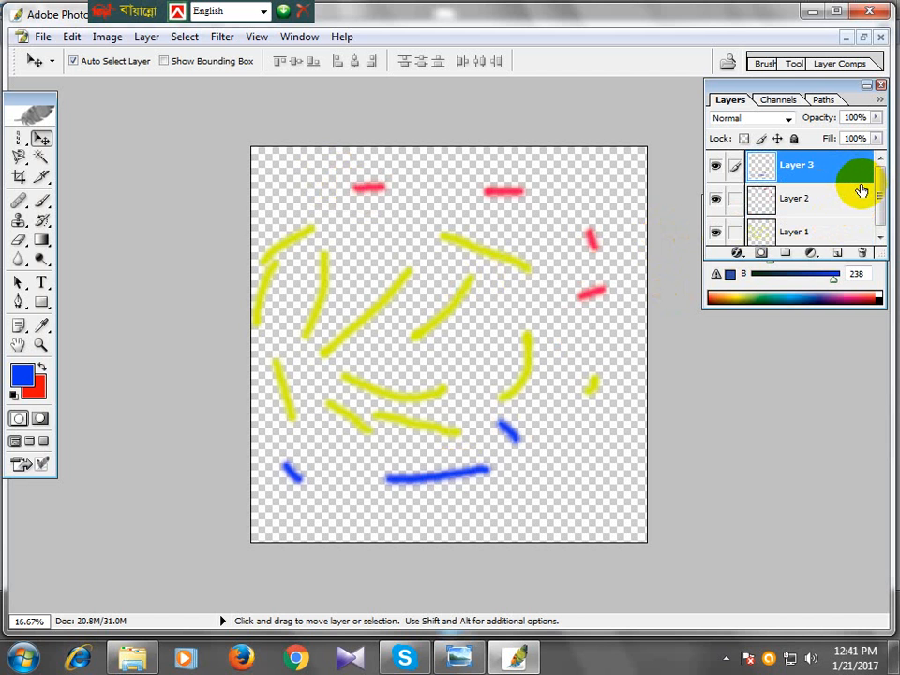
Step: Turn off Auto Select Layer and move Layer 3's blue strokes slightly downward, starting the moves over the yellow strokes
left_click(73, 62)
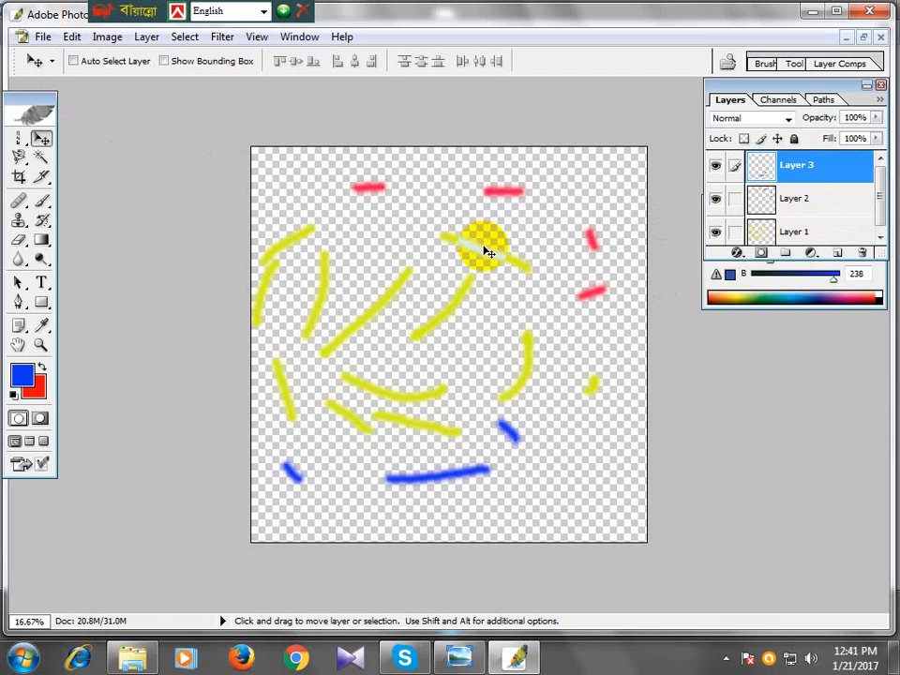
mouse_move(489, 253)
left_mouse_down()
mouse_move(503, 191)
mouse_move(594, 228)
left_mouse_up()
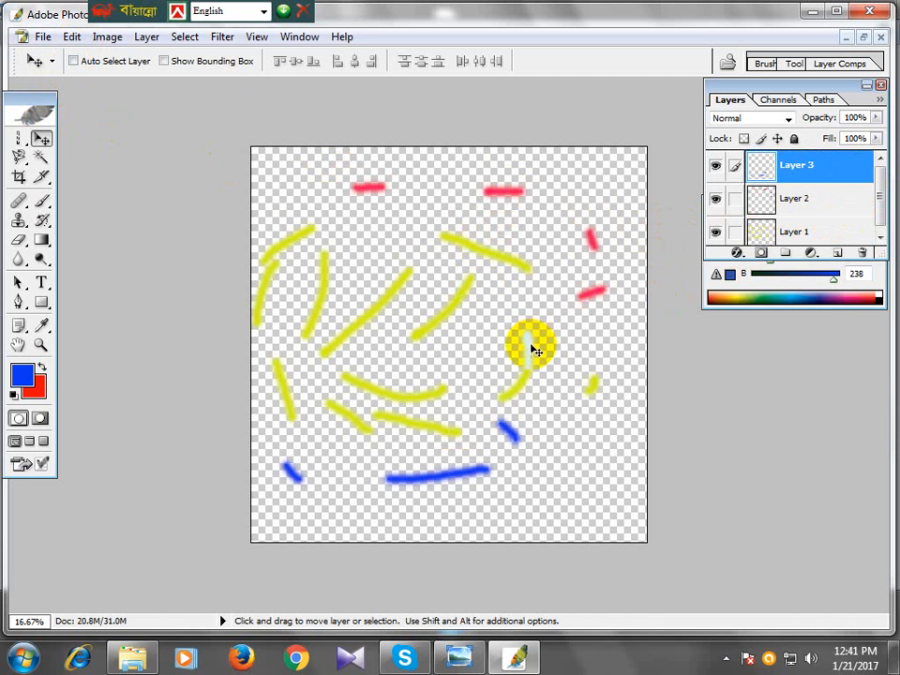
mouse_move(532, 349)
left_mouse_down()
mouse_move(538, 326)
mouse_move(539, 352)
left_mouse_up()
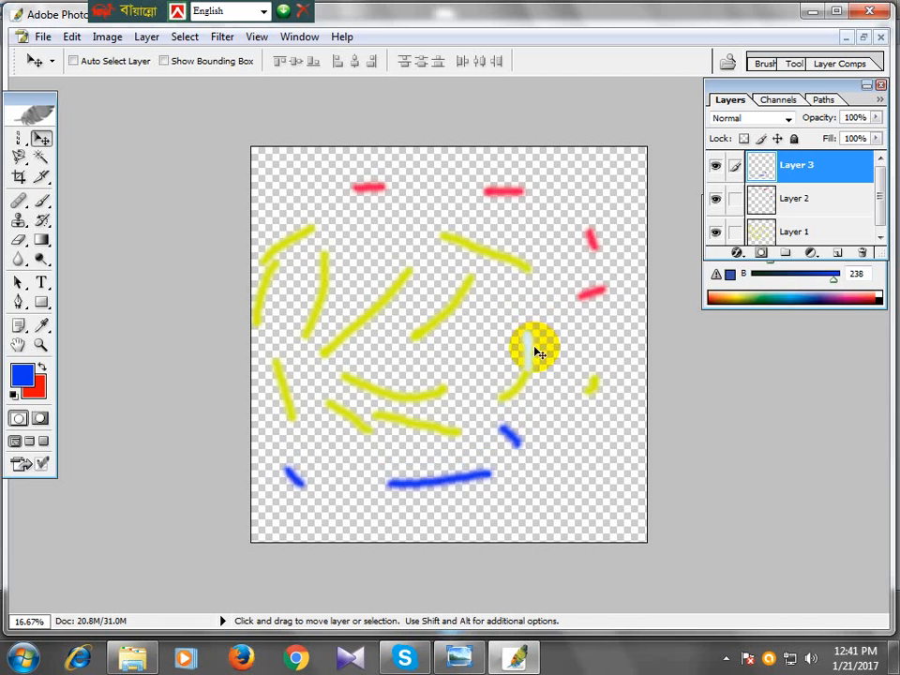
mouse_move(477, 335)
left_mouse_down()
mouse_move(459, 294)
mouse_move(460, 303)
mouse_move(500, 255)
left_mouse_up()
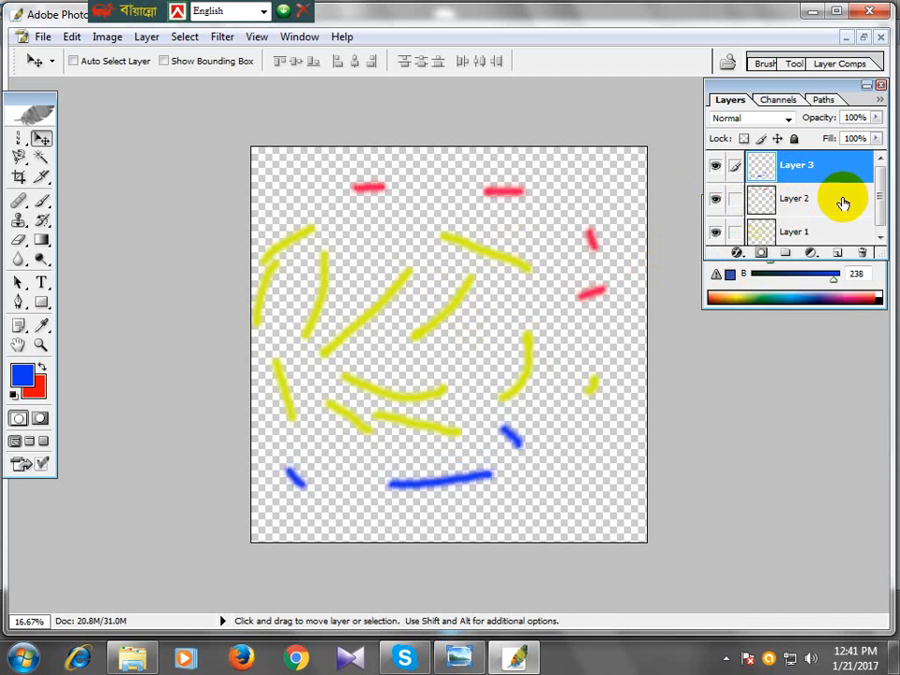
Step: Move Layer 2's red strokes slightly right and down, and Layer 1's yellow strokes slightly up
left_click(840, 200)
left_click_drag(514, 195, 519, 199)
left_click(821, 233)
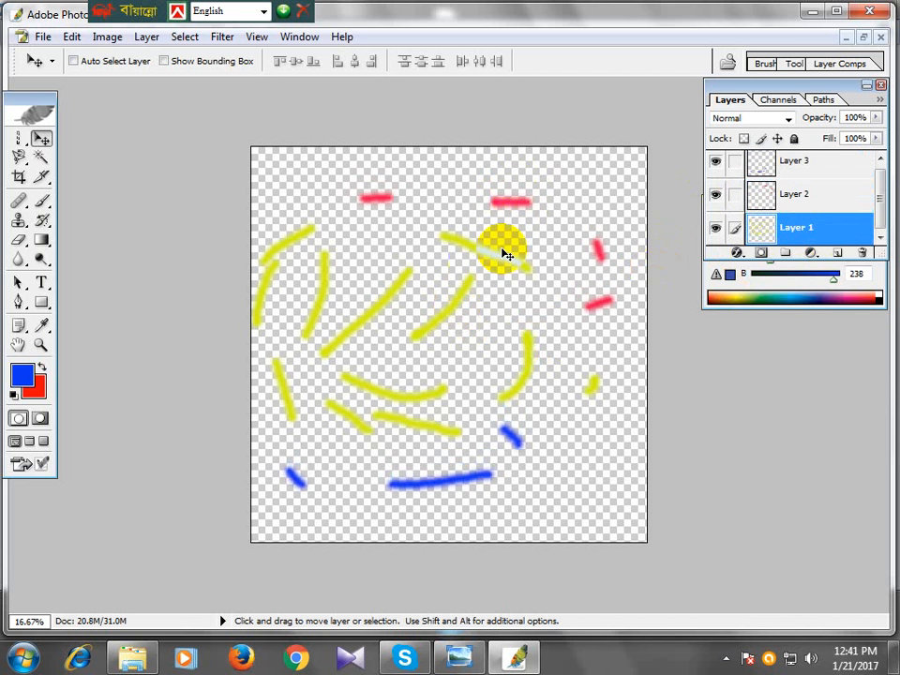
left_click_drag(496, 261, 498, 253)
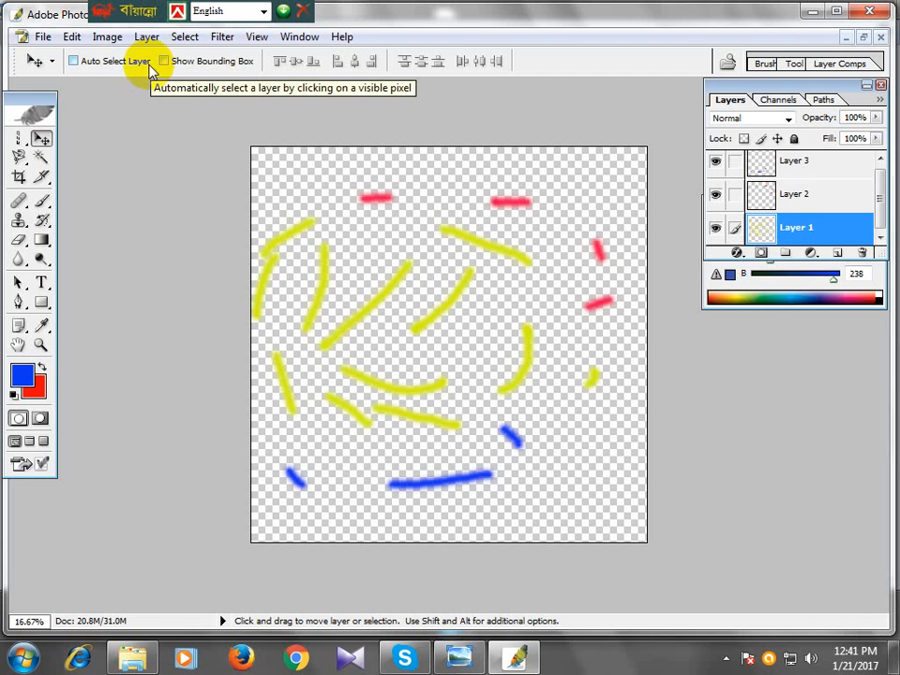
Step: Turn Auto Select Layer back on and select Layer 2 through one of its red strokes
left_click(73, 61)
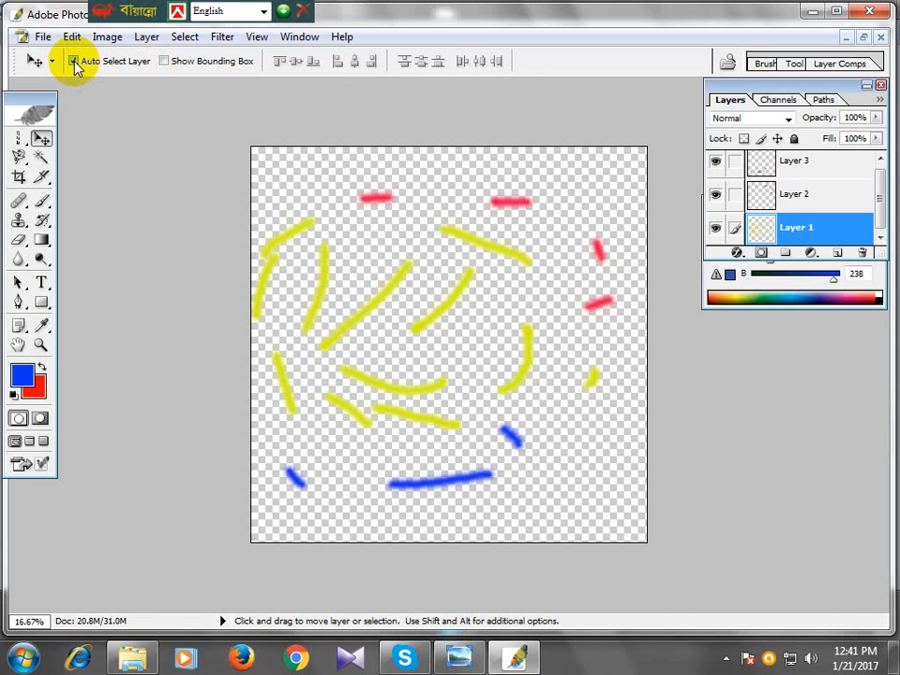
left_click(516, 206)
left_click(786, 198)
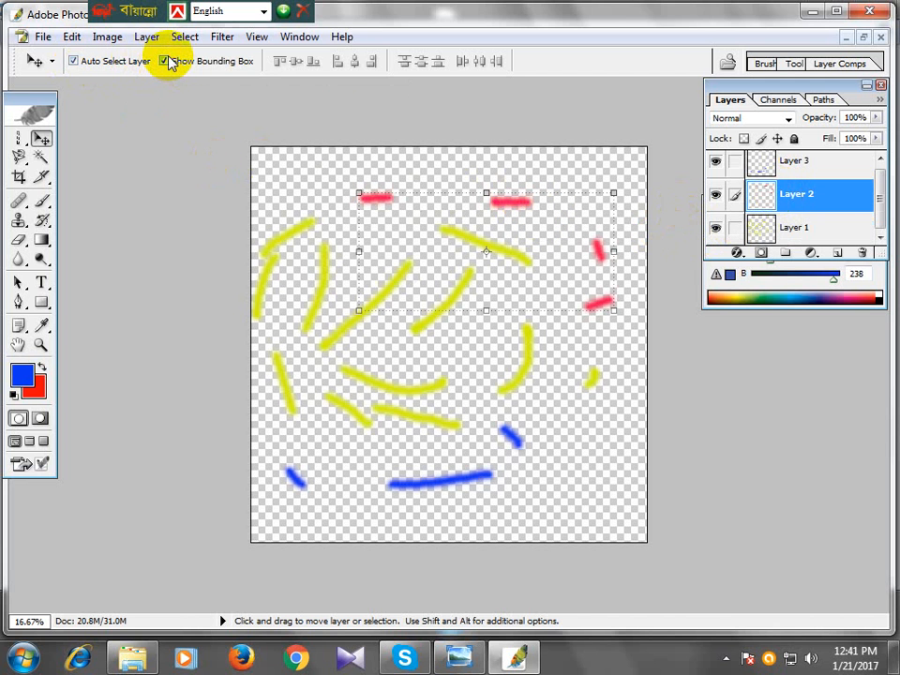
Step: Start a transform on Layer 2's bounding box, leave it without changes and hide the bounding box
left_click(533, 179)
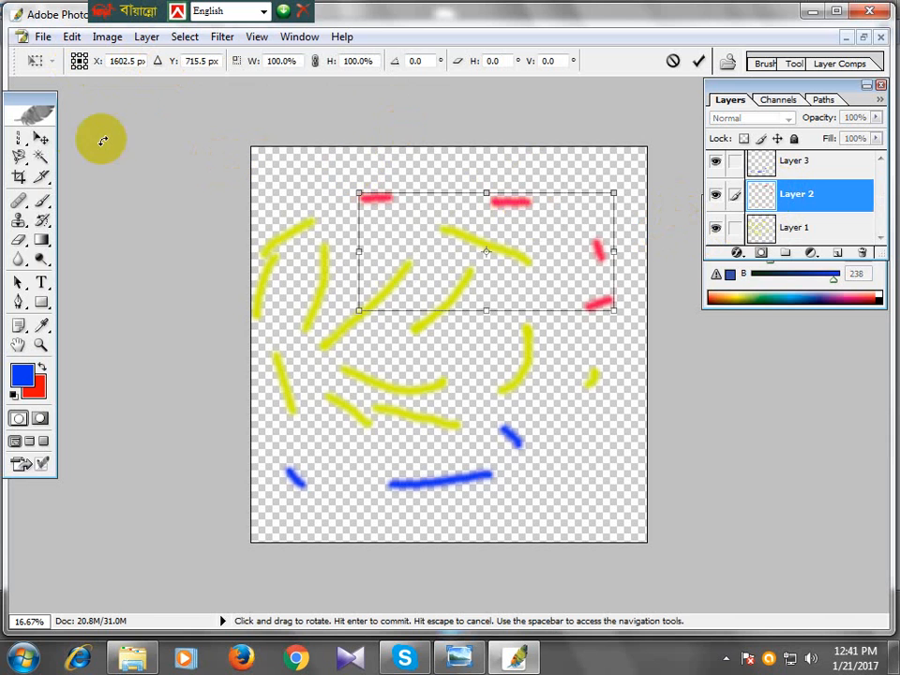
left_click(40, 138)
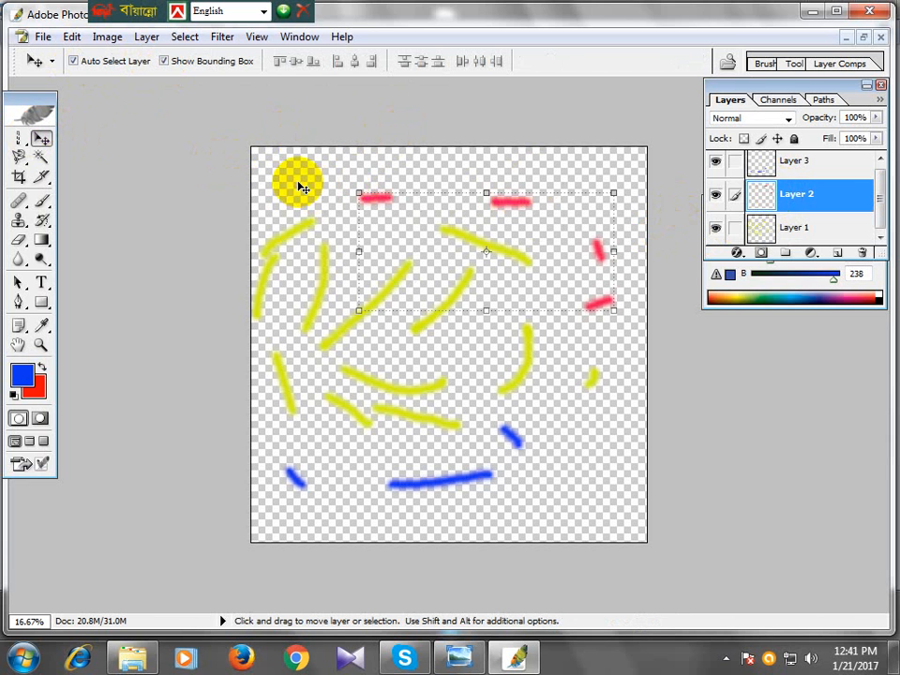
left_click(164, 61)
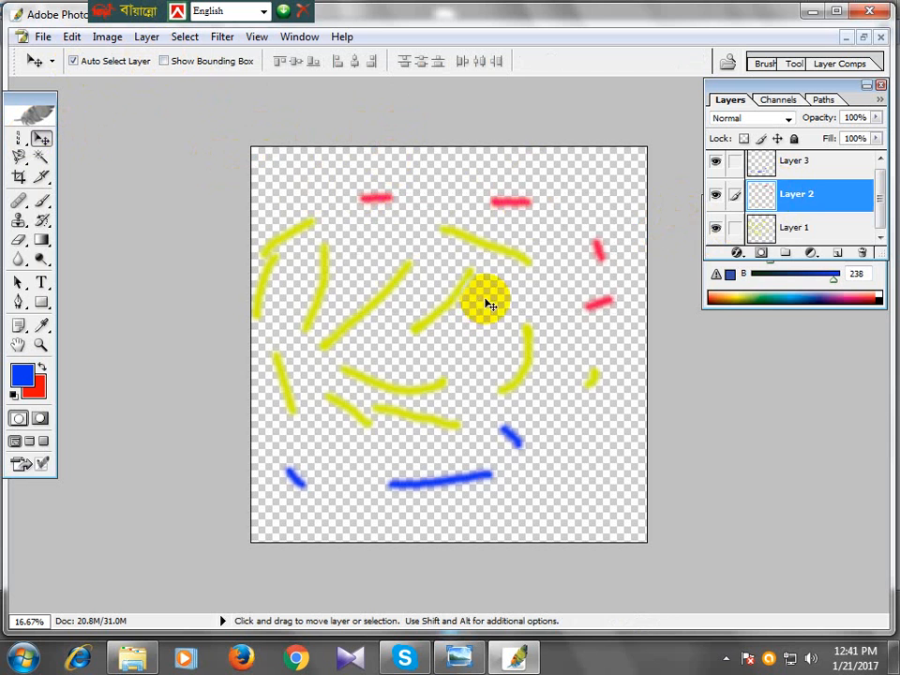
Step: Try scaling Layer 1's yellow strokes to 95.5% width and 79.8% height by the bounding box, discard the transformation and hide the box
left_click(497, 254)
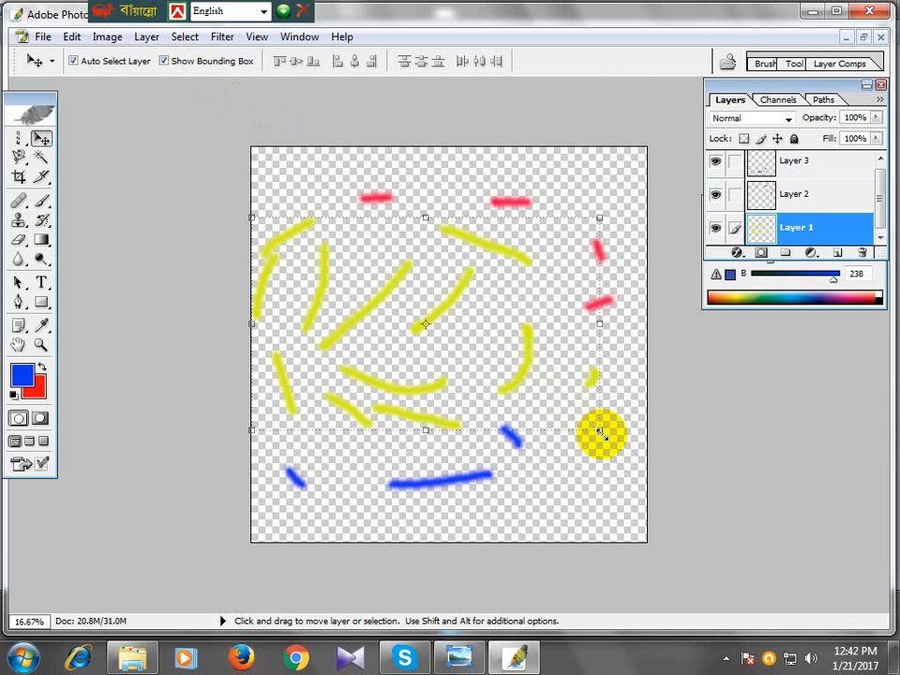
left_click_drag(601, 434, 584, 386)
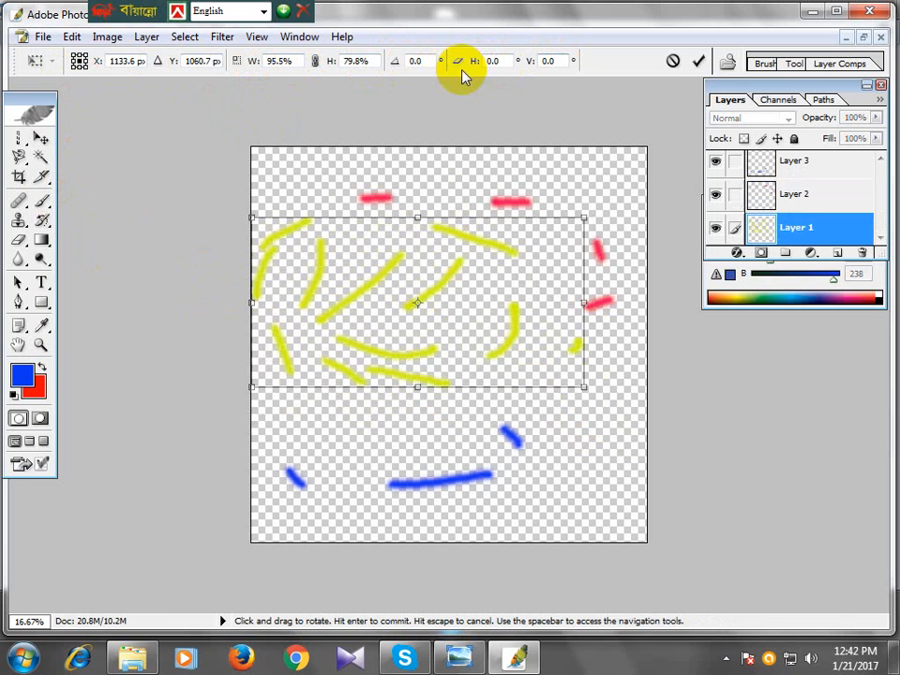
left_click(40, 138)
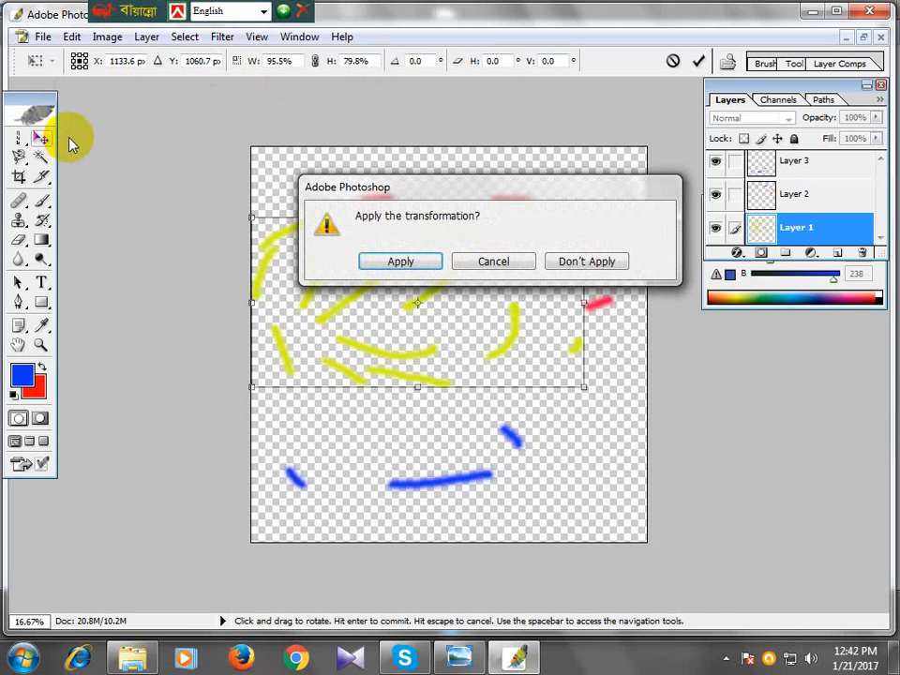
left_click(474, 262)
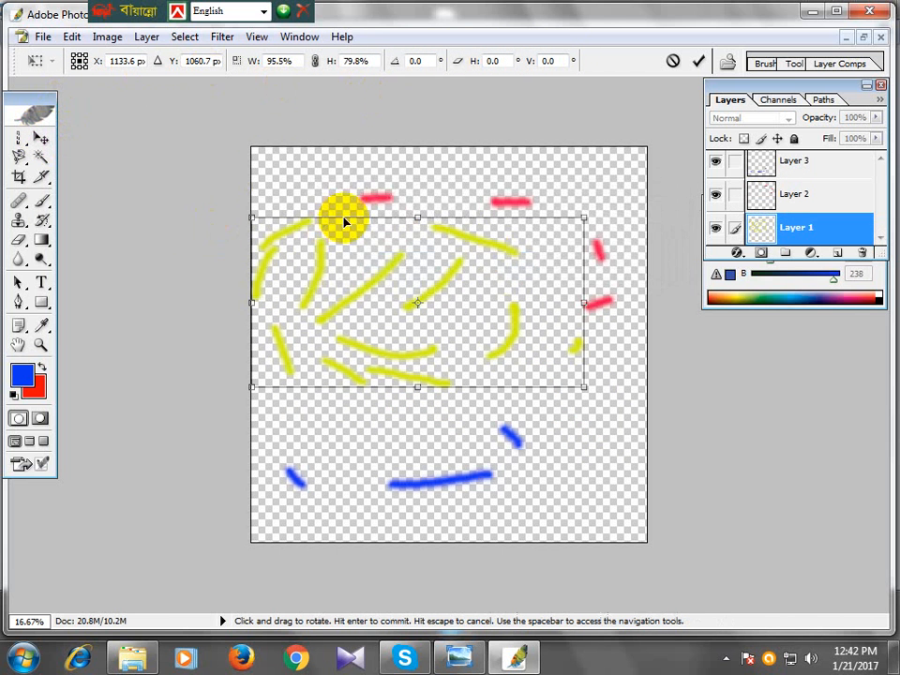
left_click(42, 138)
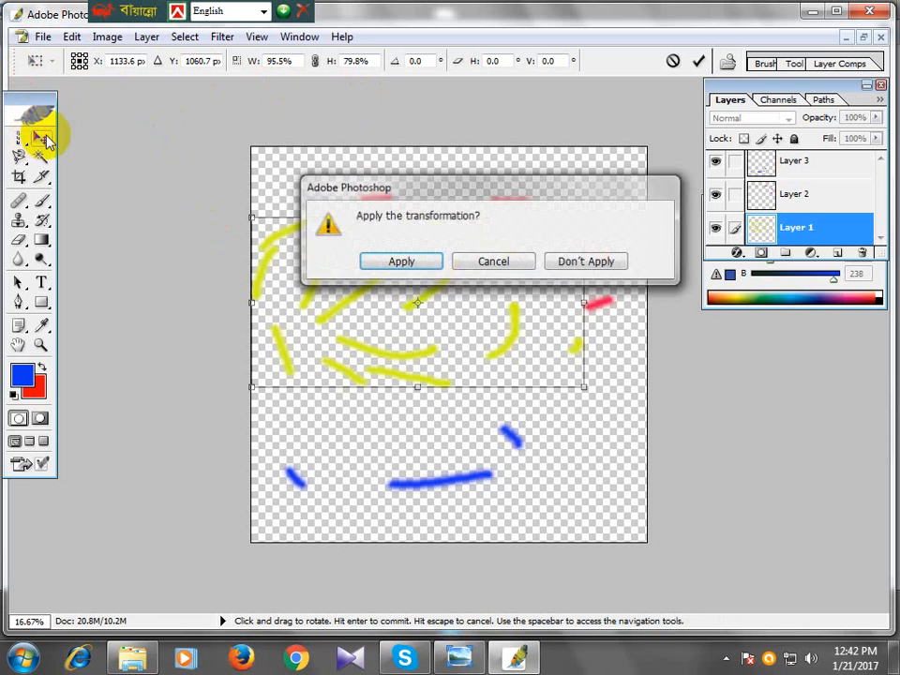
left_click(580, 262)
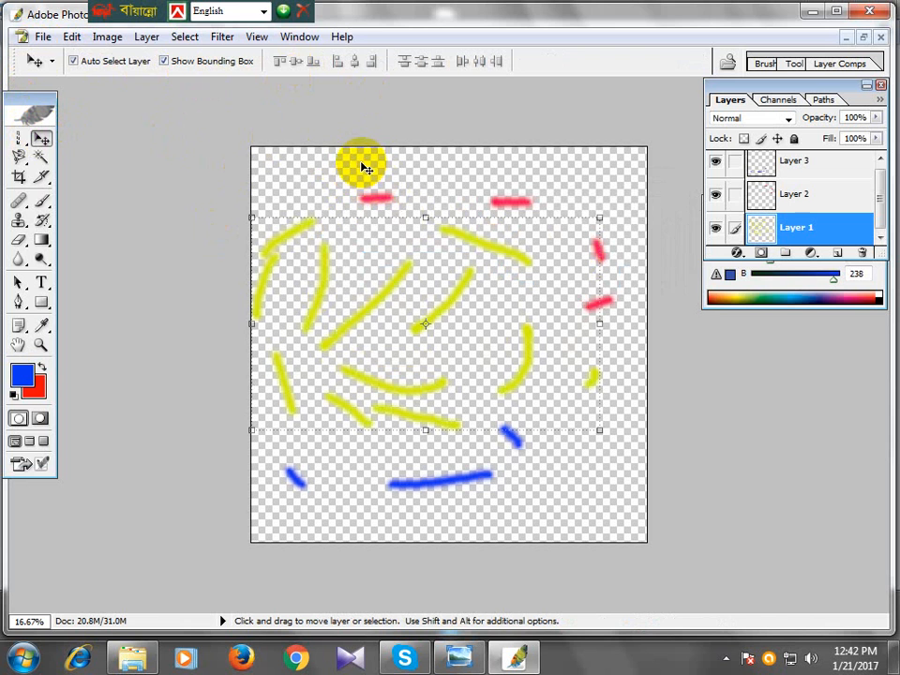
left_click(164, 61)
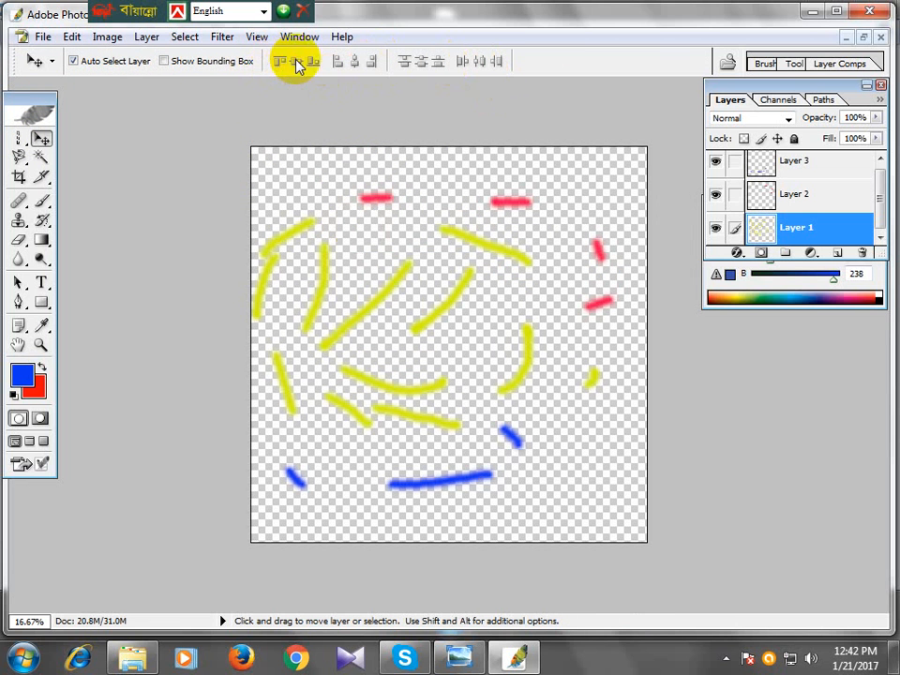
Step: Place a single-column marquee selection on the canvas and reposition it near the canvas's left edge
left_click(37, 138)
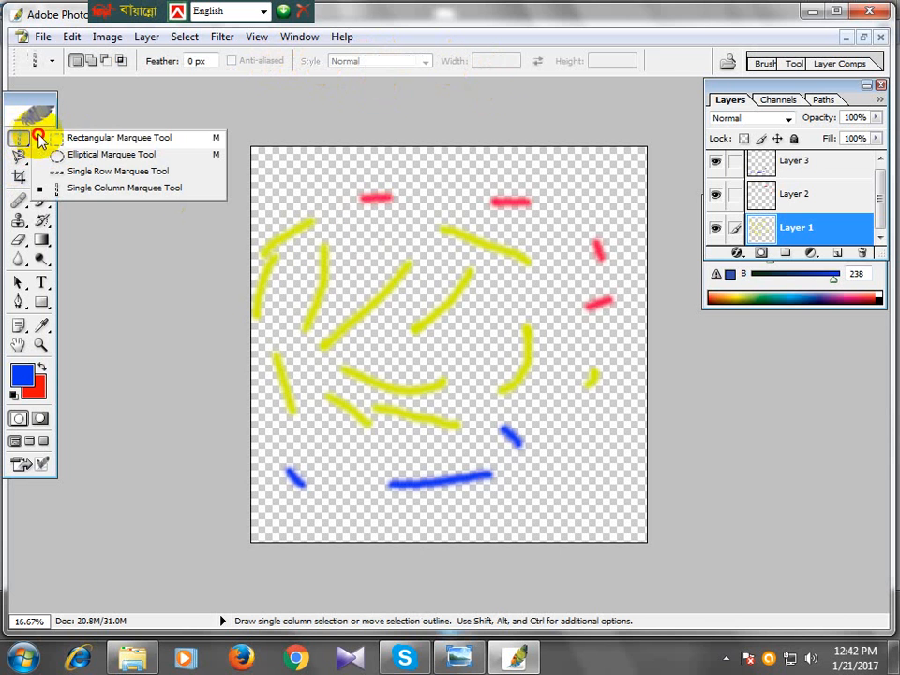
left_click(277, 172)
left_click(414, 345)
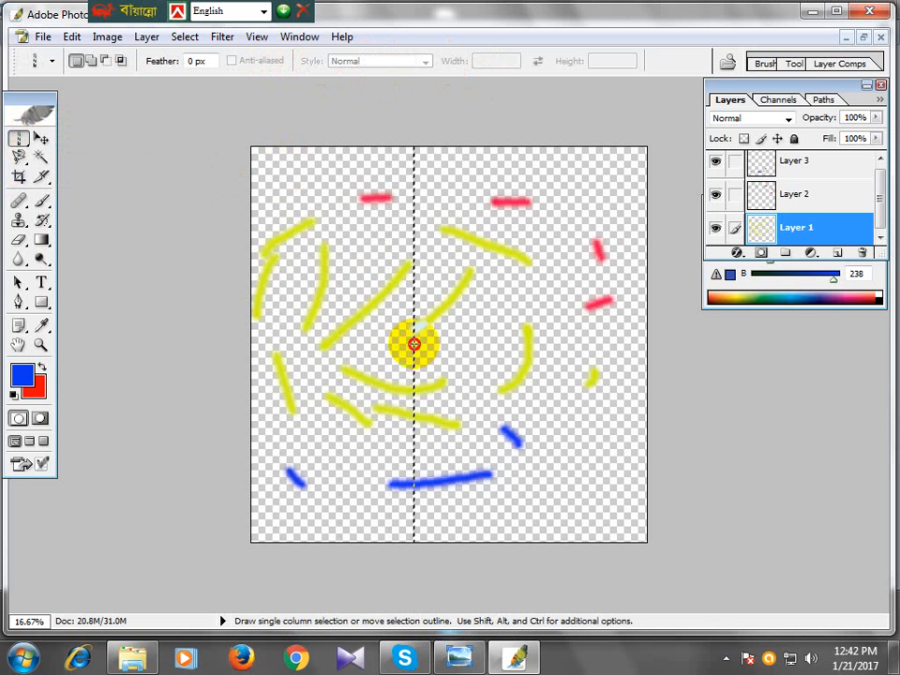
left_click_drag(413, 344, 256, 296)
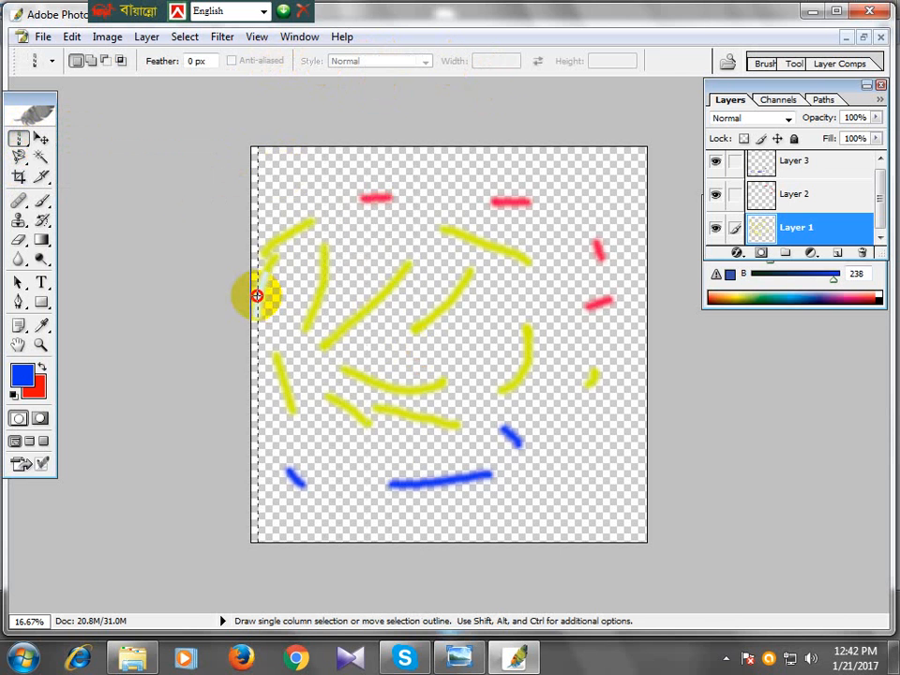
left_click(284, 180)
Step: Draw a rectangular marquee selection around most of the painted strokes, leaving a margin to the canvas edges
left_click(20, 139)
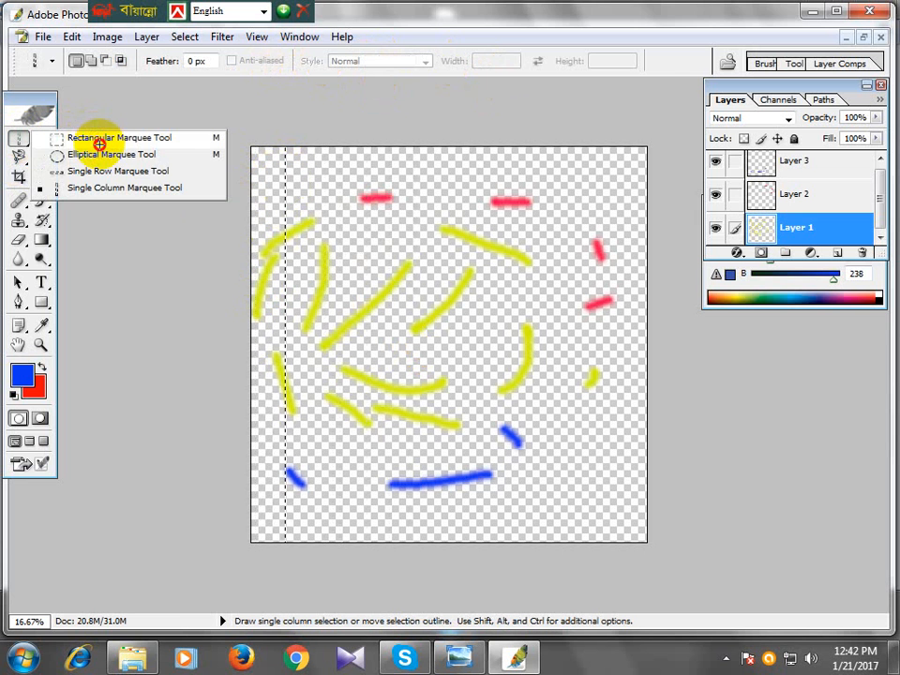
left_click(100, 137)
left_click_drag(272, 166, 605, 509)
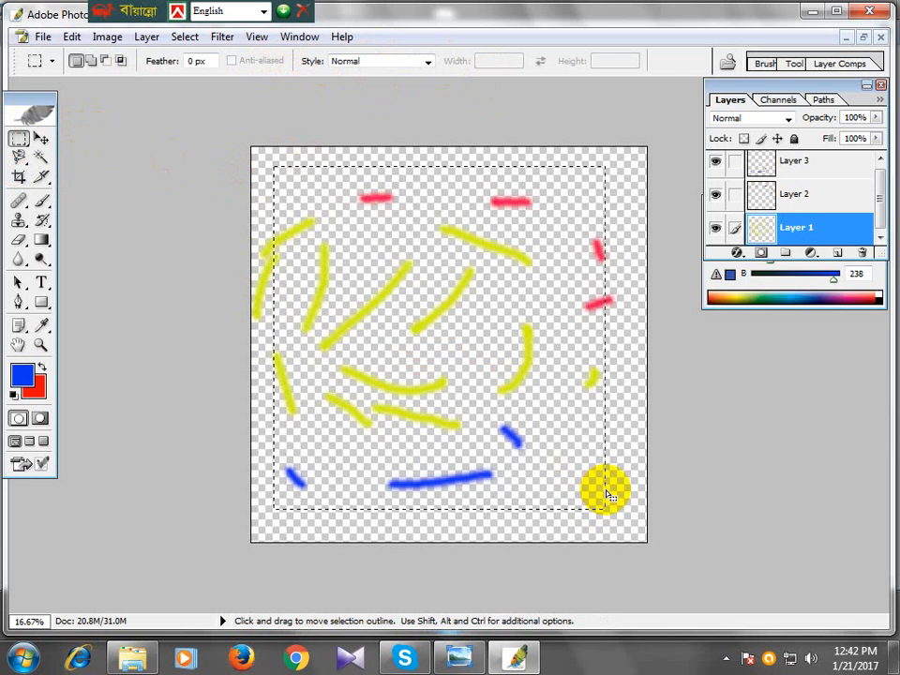
Step: Align Layer 1 to the selection with various Move tool alignment options, ending with its bottom and right edges aligned
left_click(43, 138)
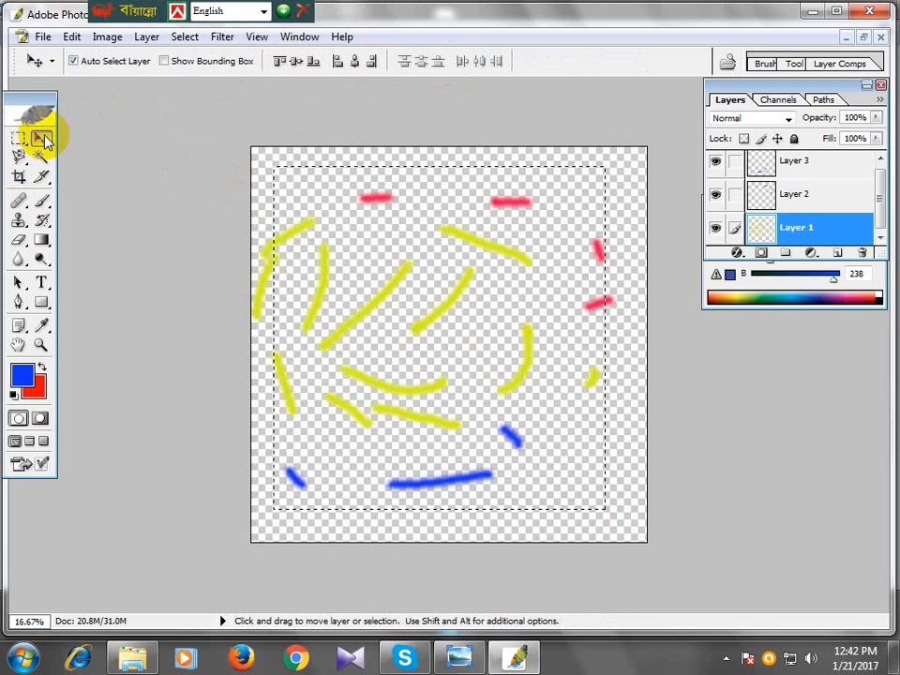
left_click(279, 62)
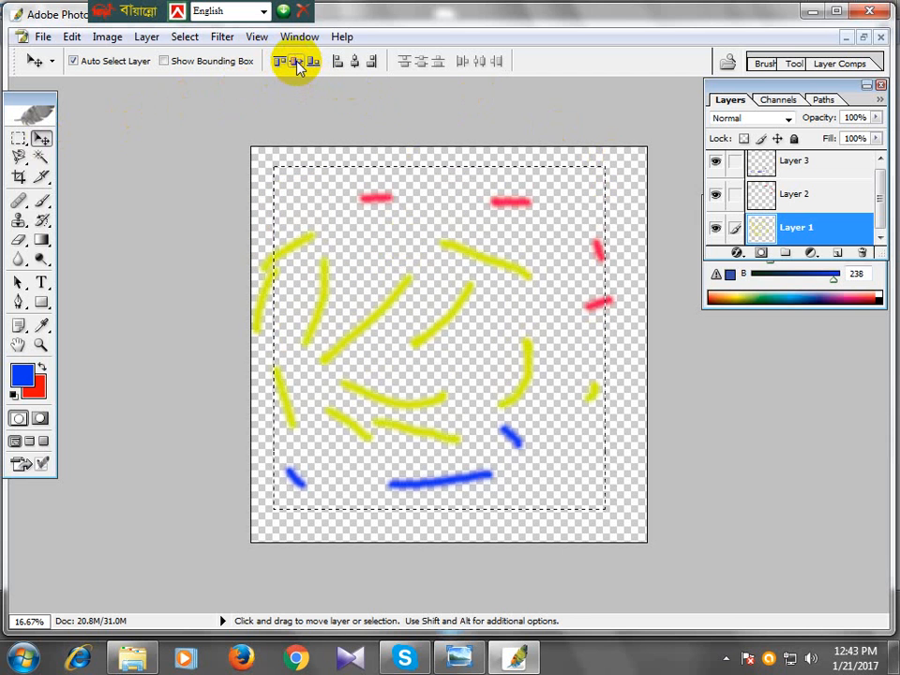
left_click(354, 63)
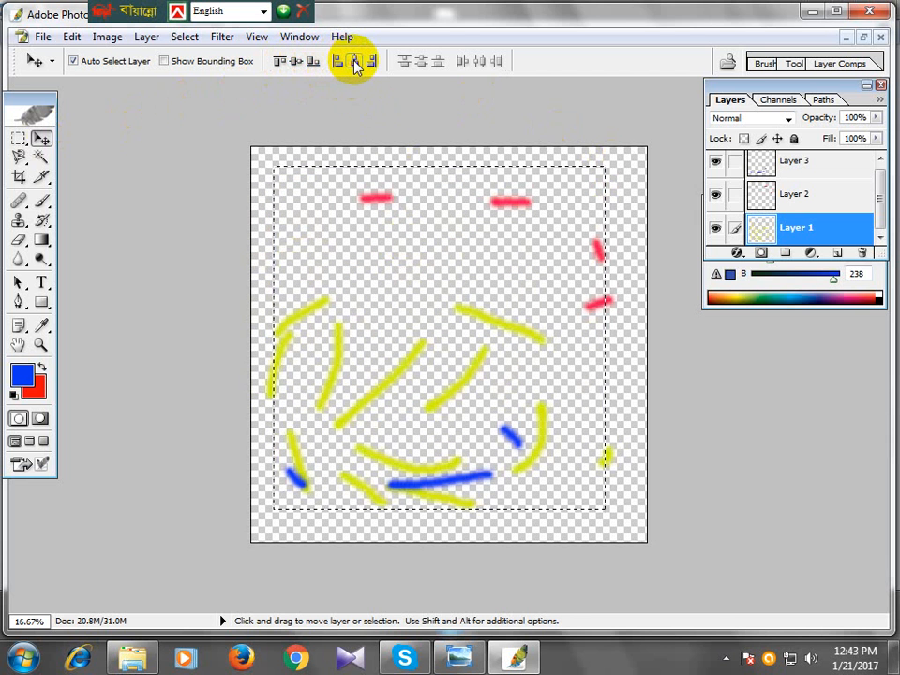
left_click(371, 64)
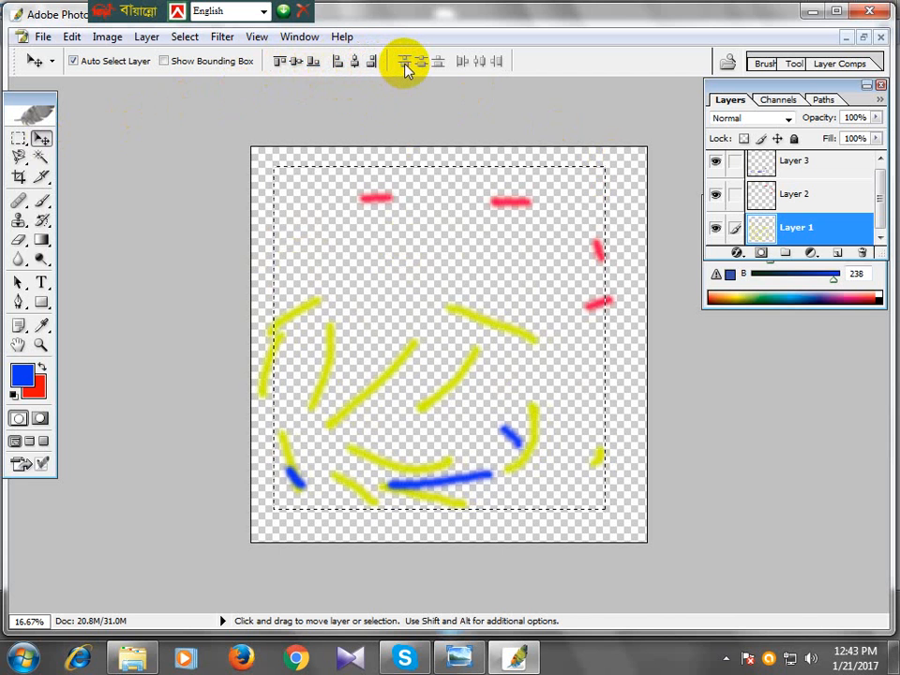
Step: Remove the selection, link Layers 1 and 3 to Layer 2, and align the linked layers by their vertical centers
left_click(420, 181)
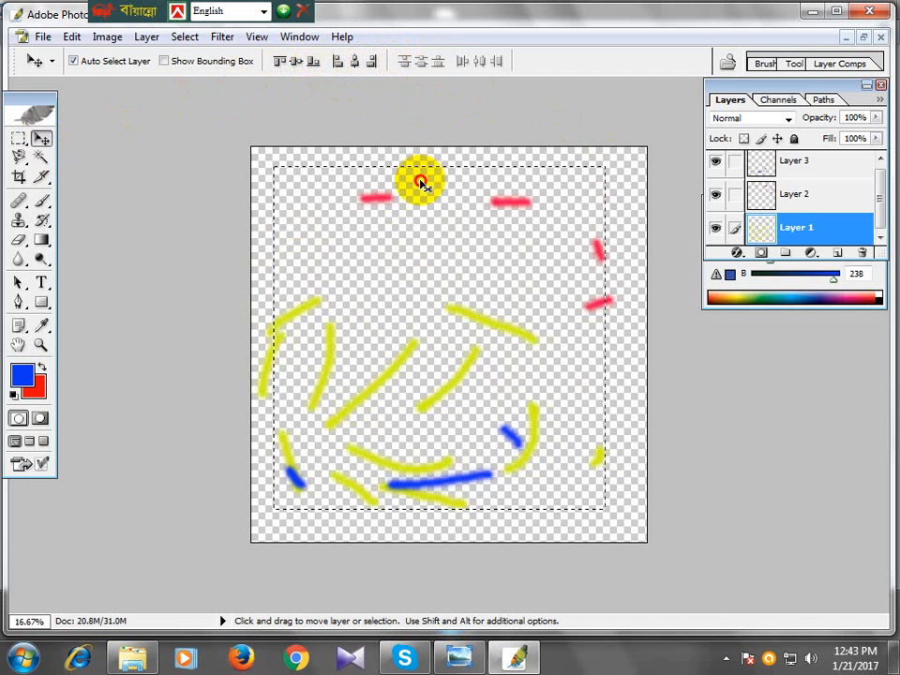
left_click(514, 208)
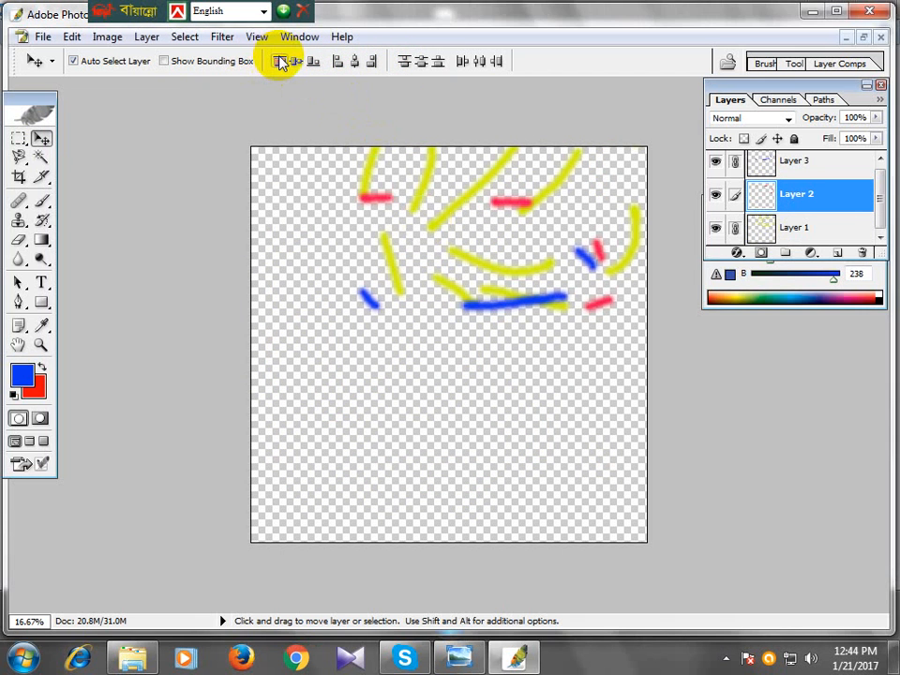
left_click(312, 61)
left_click(296, 61)
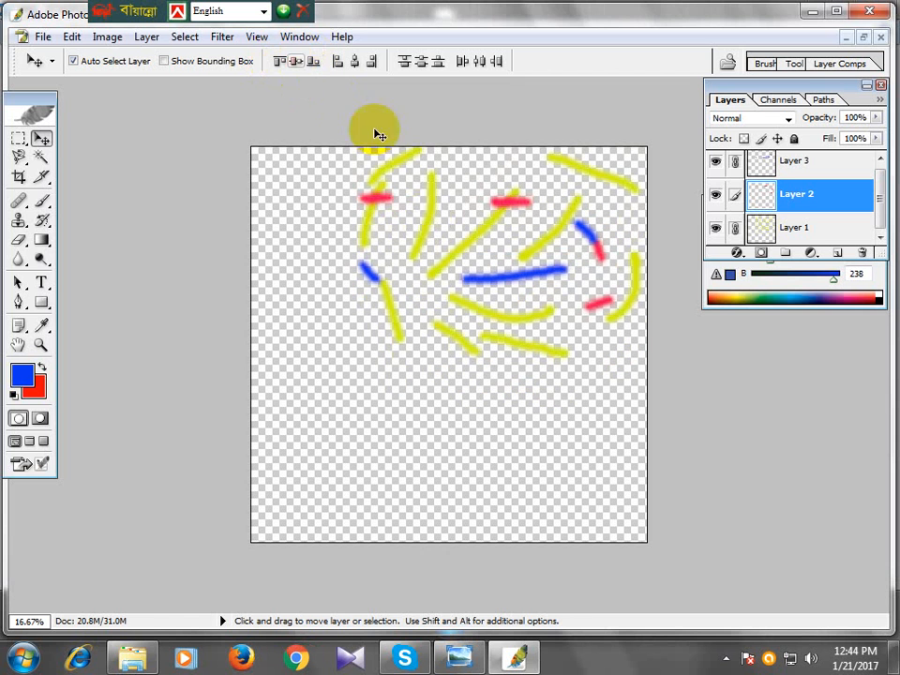
Step: Align the linked layers by their bottom edges
left_click(312, 62)
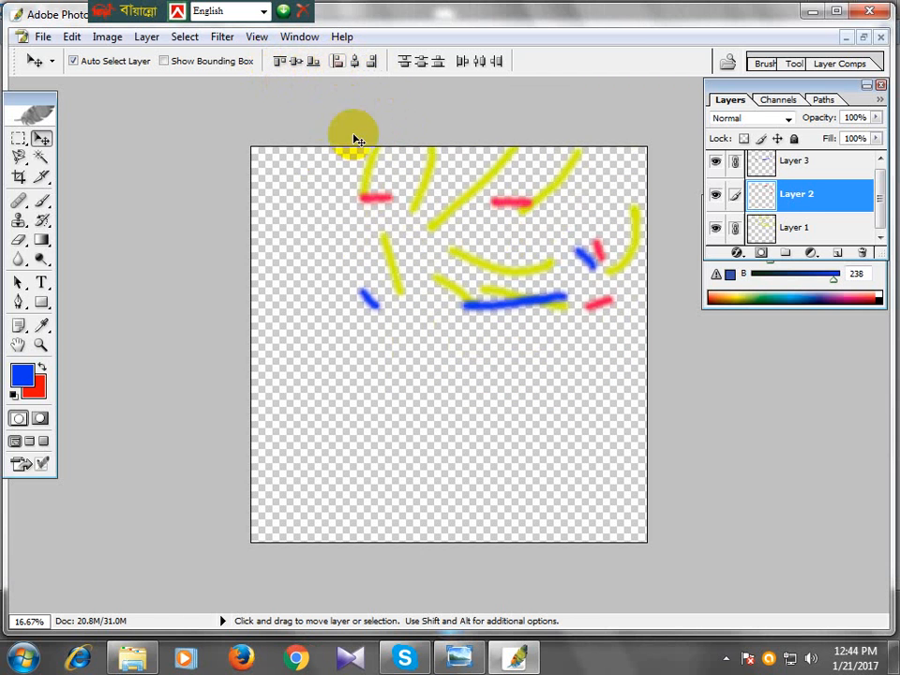
Step: Draw two side-by-side rectangular selections below the brush strokes on Layer 2 and fill them with the blue foreground color
left_click(19, 139)
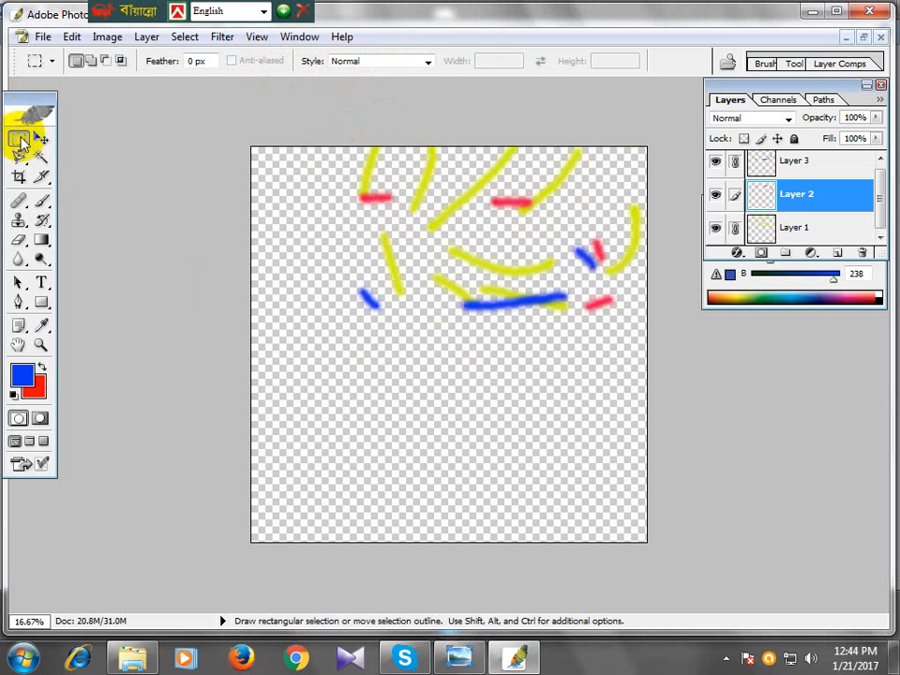
left_click_drag(277, 363, 341, 427)
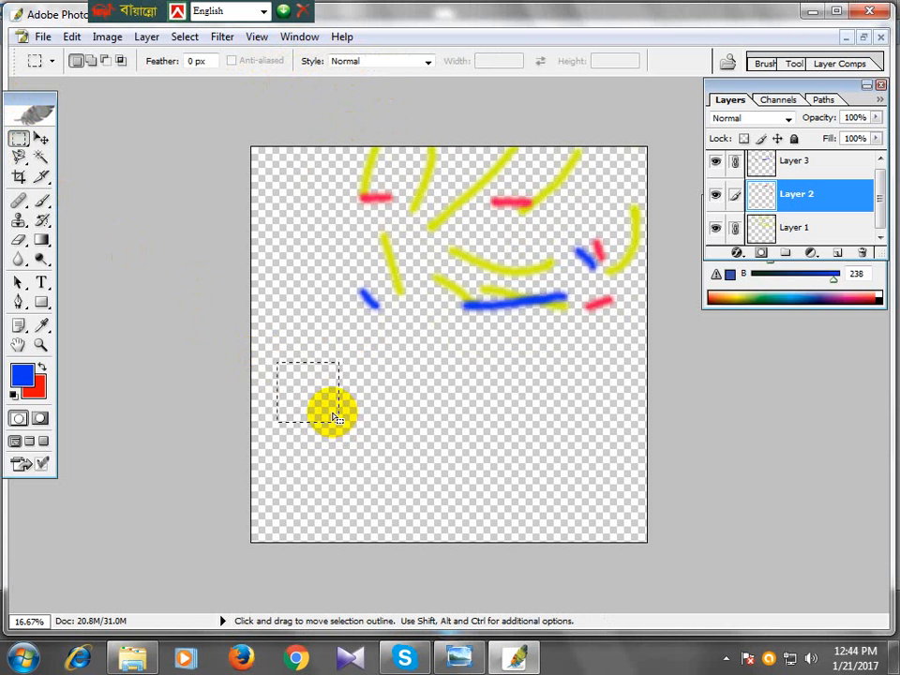
key("alt+BackSpace")
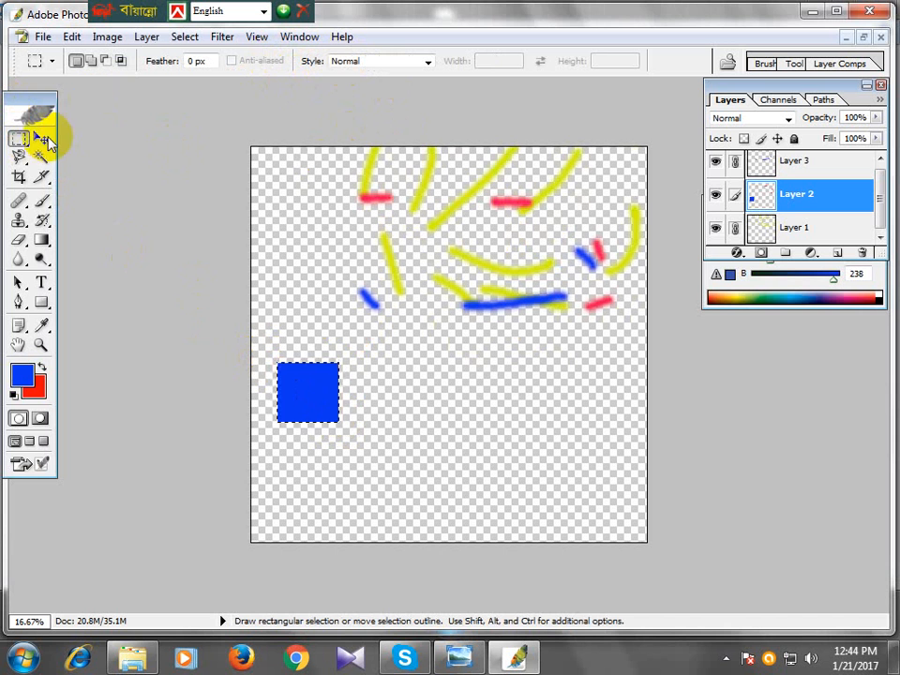
key("shift")
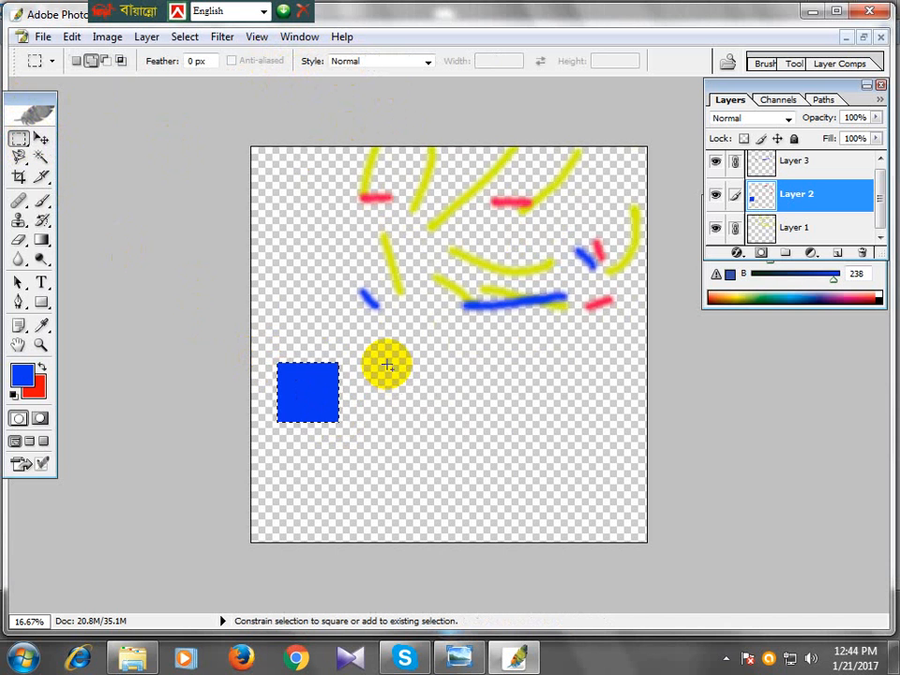
left_click_drag(387, 365, 468, 434)
key("alt")
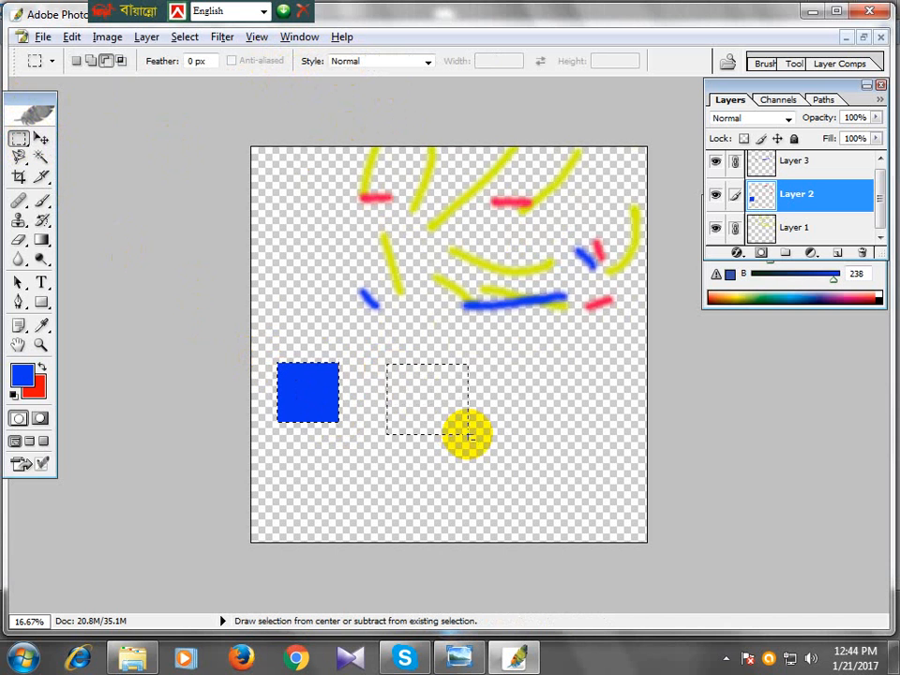
key("alt+BackSpace")
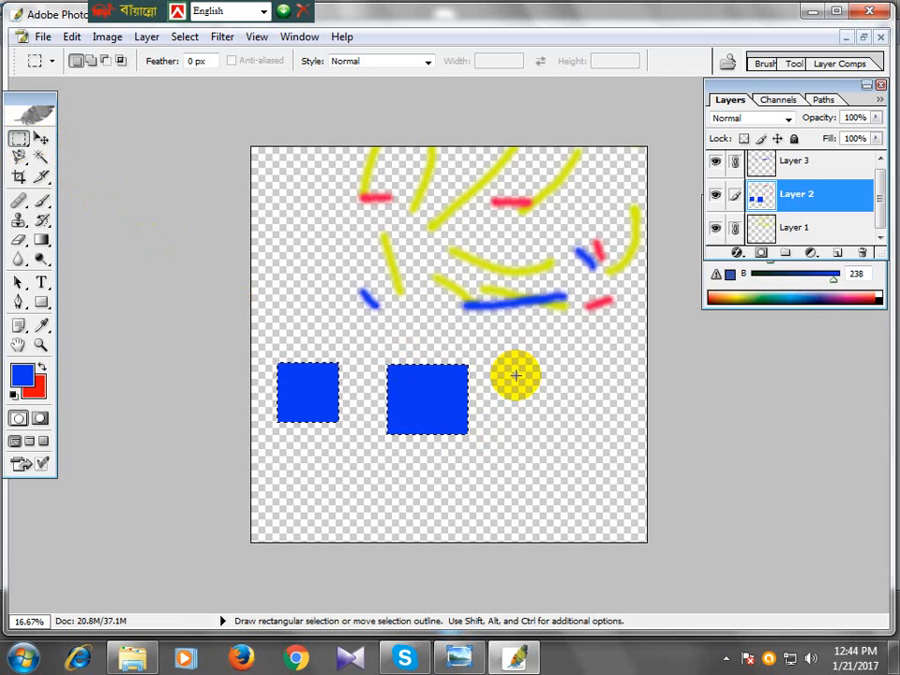
key("1")
key("8")
left_click_drag(516, 375, 579, 426)
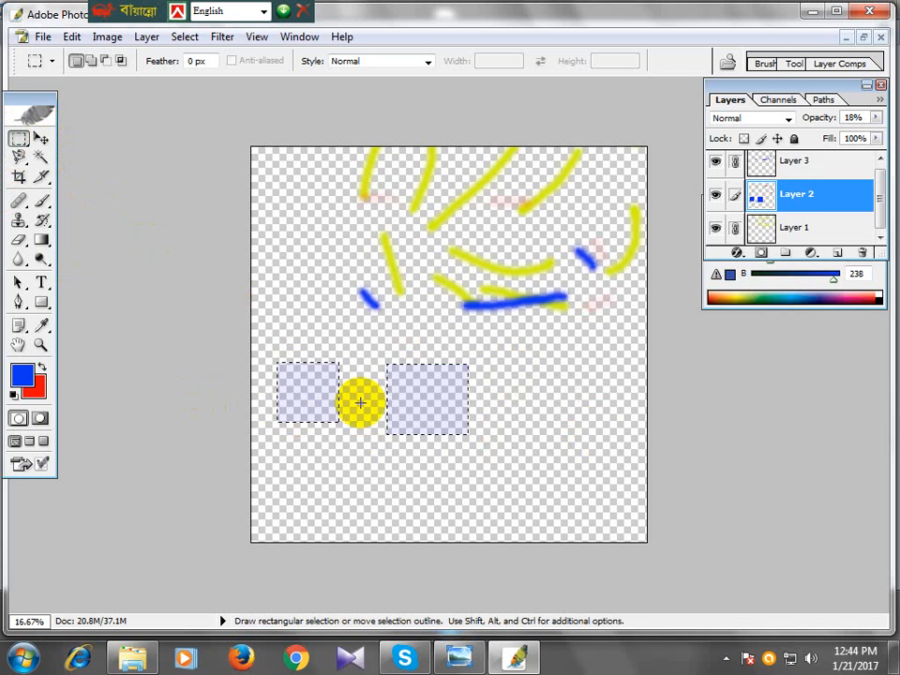
left_click(312, 398)
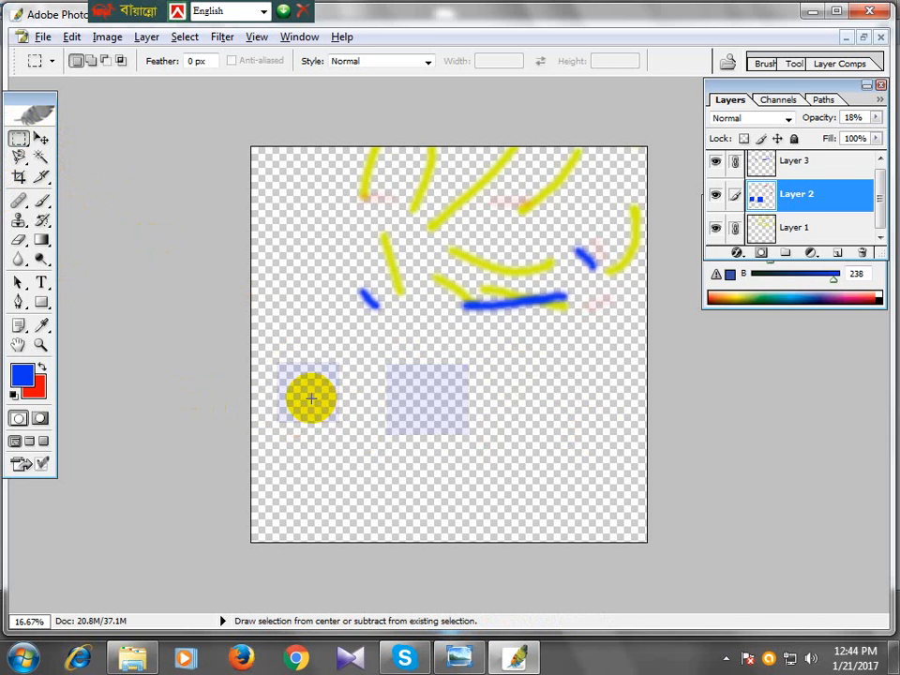
key("alt+BackSpace")
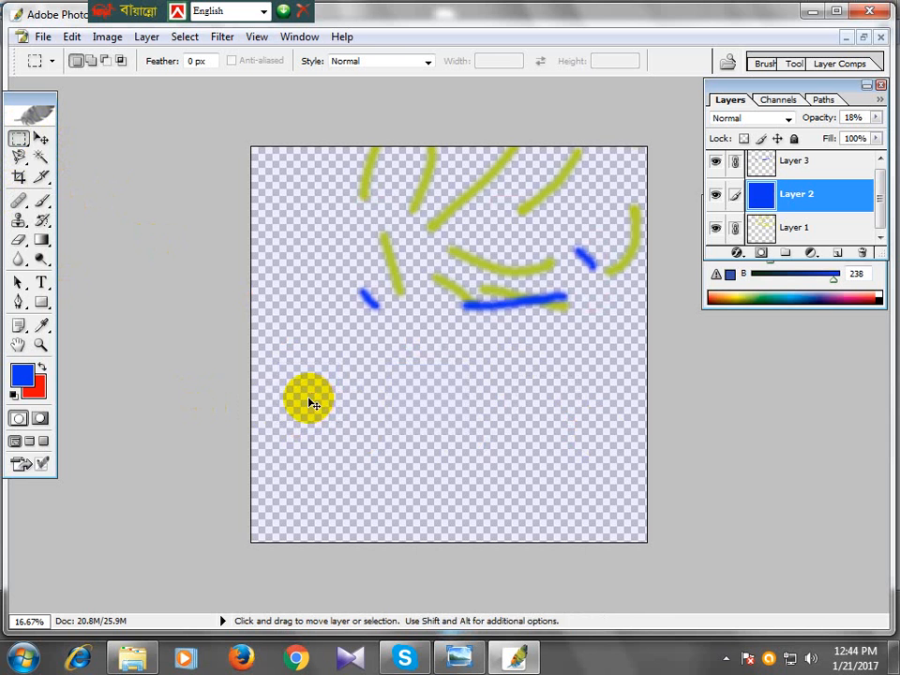
key("ctrl+alt+z")
key("ctrl+alt+z")
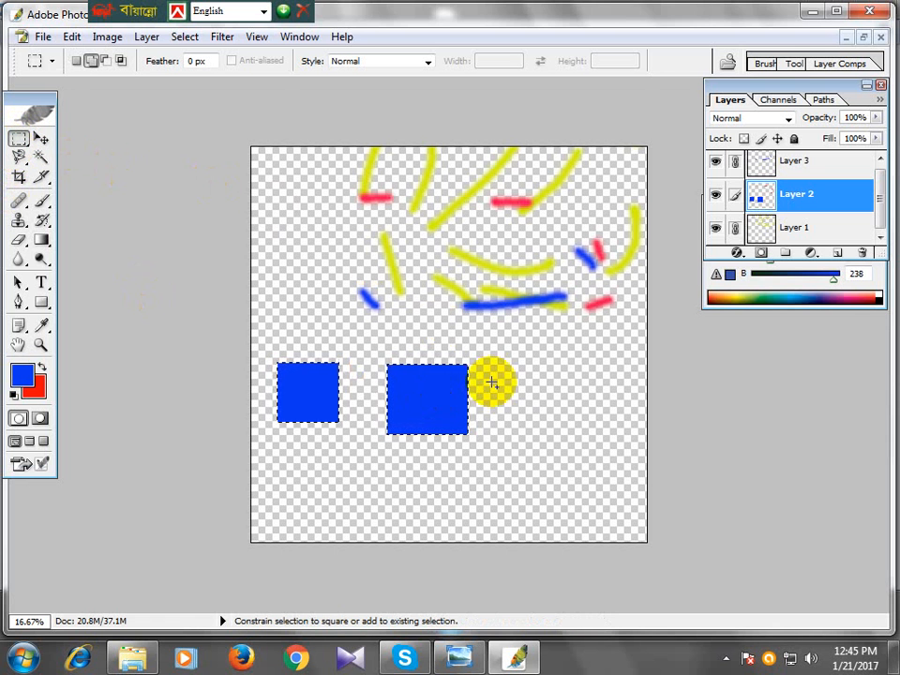
Step: Add a third rectangular selection beside the two blue rectangles on Layer 2 and fill it with the blue foreground color
left_click_drag(508, 366, 588, 427)
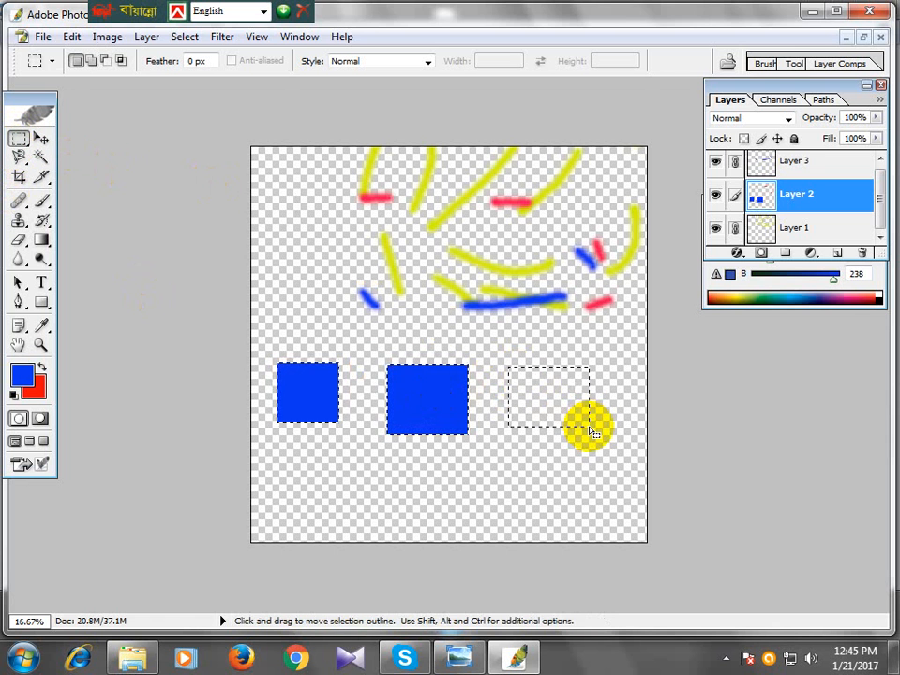
key("Delete")
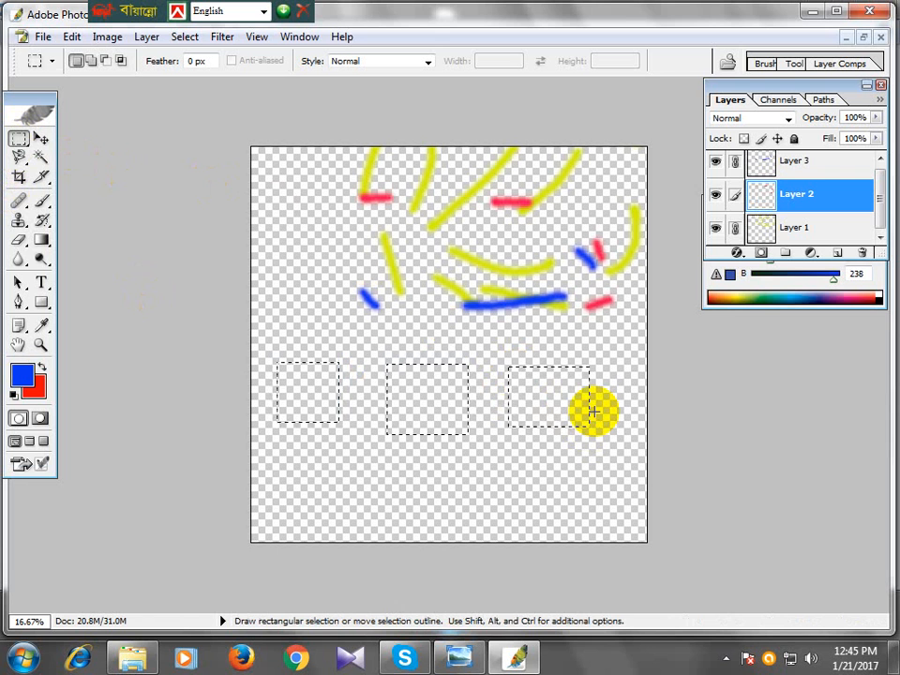
key("ctrl+z")
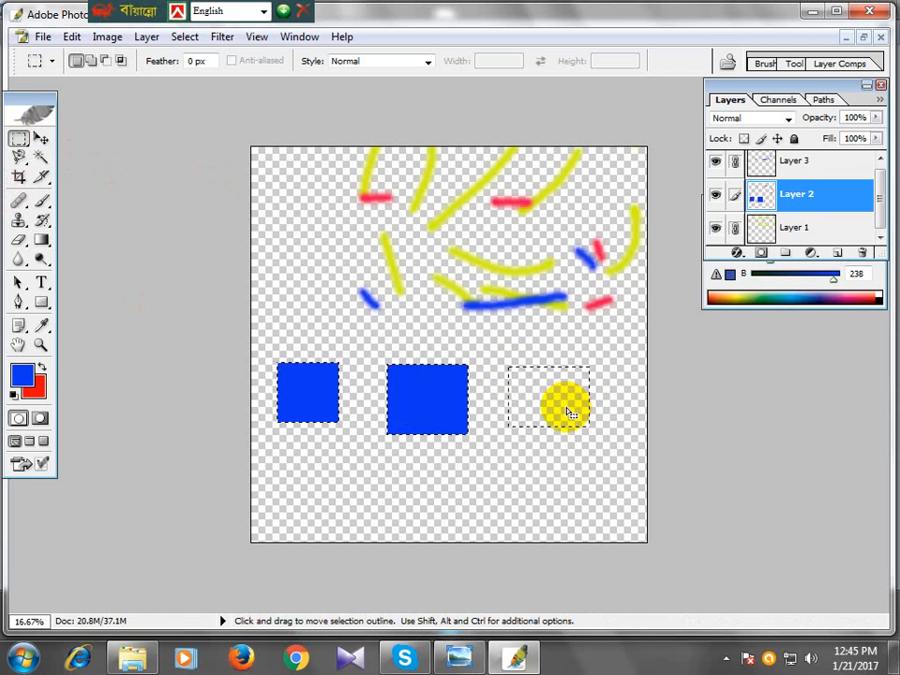
key("alt+BackSpace")
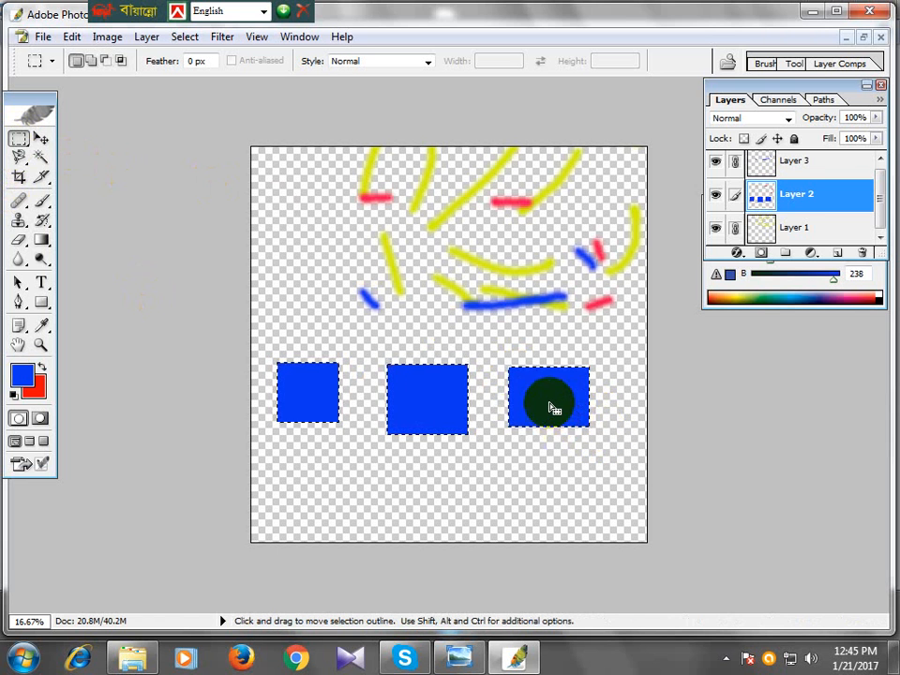
Step: Move the three selected blue rectangles to just below the brush strokes with the Move tool and remove the selection
left_click(39, 138)
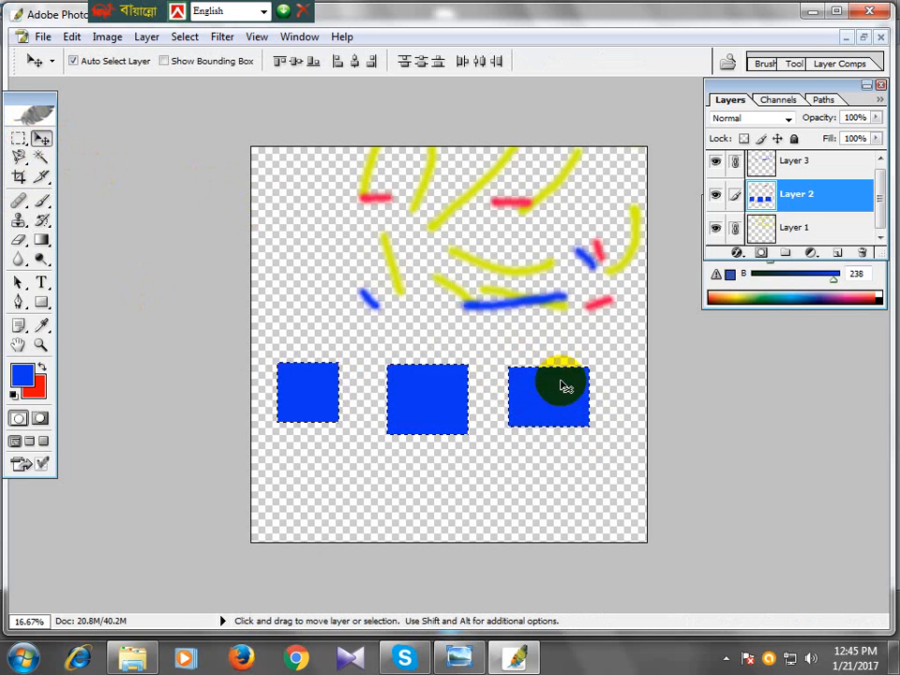
left_click_drag(559, 384, 557, 423)
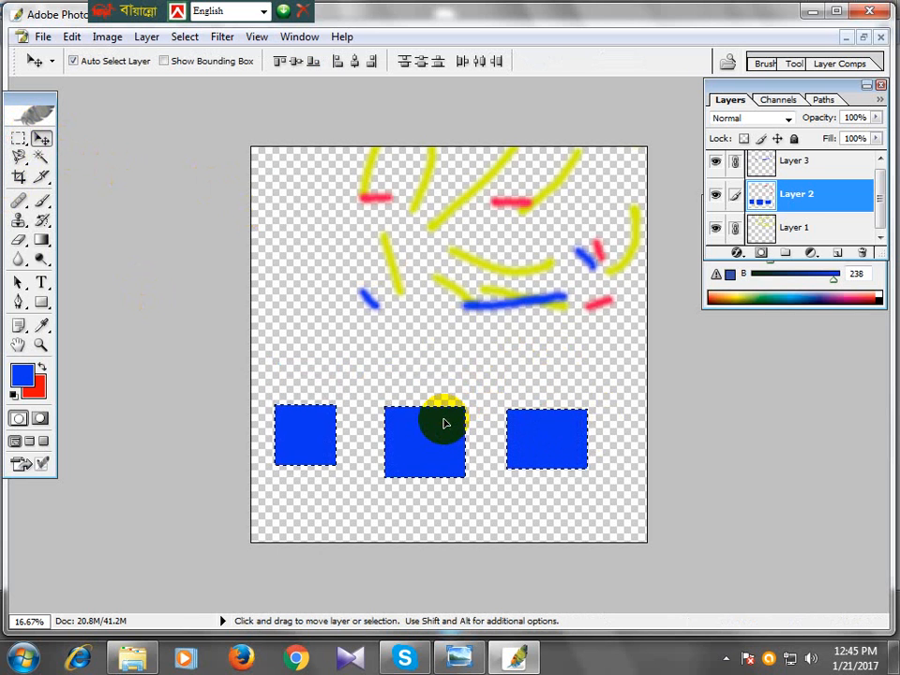
mouse_move(437, 412)
left_mouse_down()
mouse_move(436, 386)
mouse_move(438, 396)
left_mouse_up()
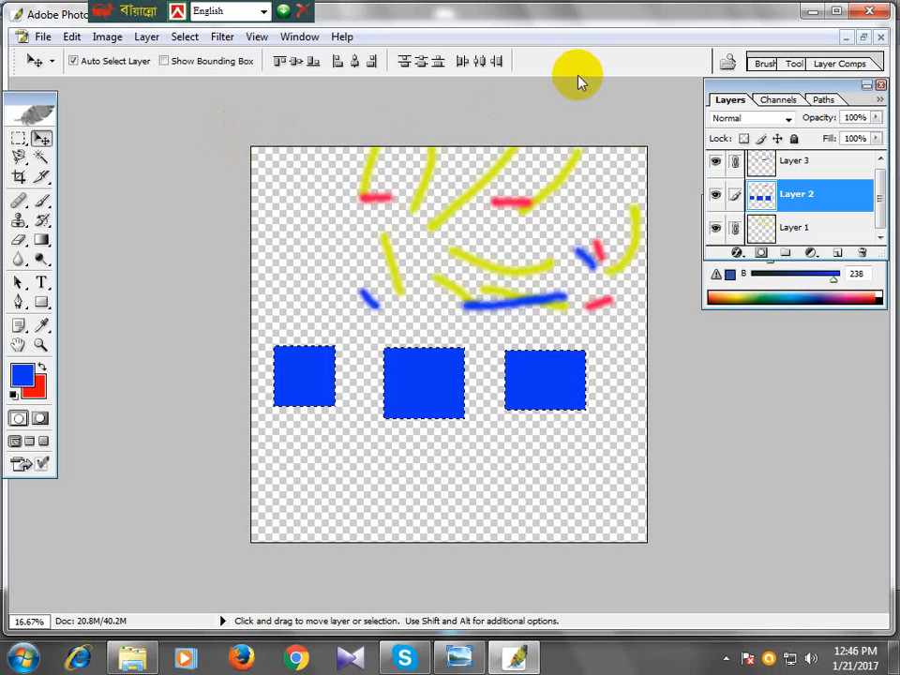
key("ctrl+d")
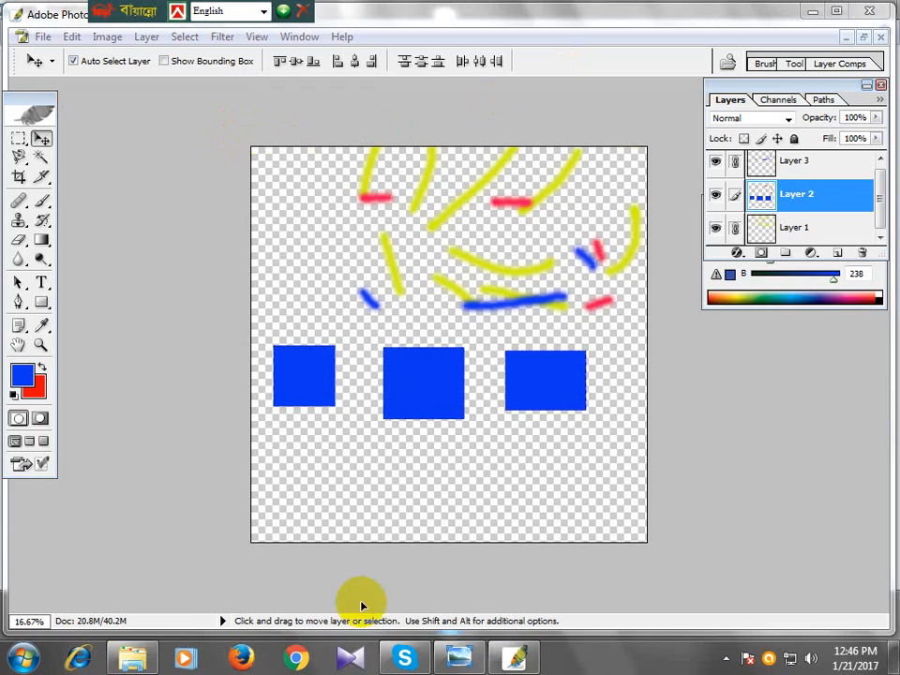
Step: Minimize the Photoshop window and close the photo folder window behind it
left_click(812, 12)
left_click(812, 12)
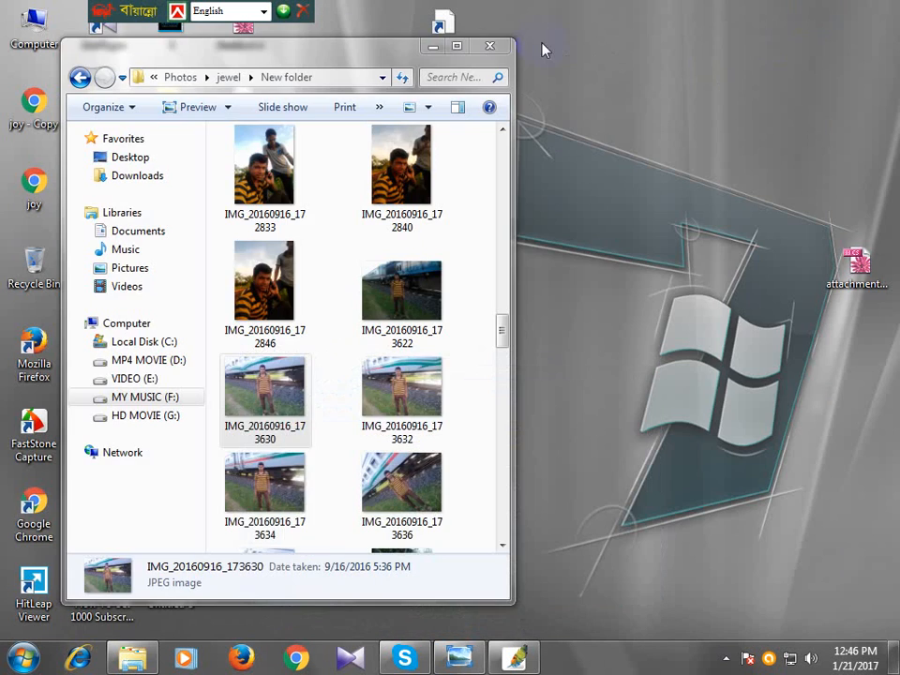
left_click(490, 41)
Step: Refresh the Windows desktop twice
right_click(569, 54)
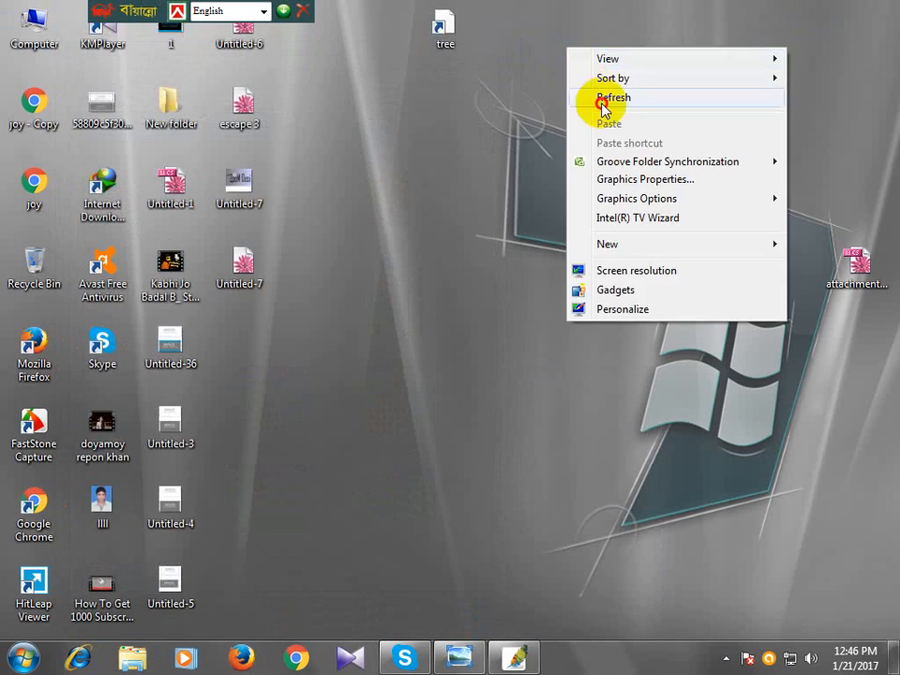
left_click(598, 101)
right_click(561, 49)
left_click(600, 96)
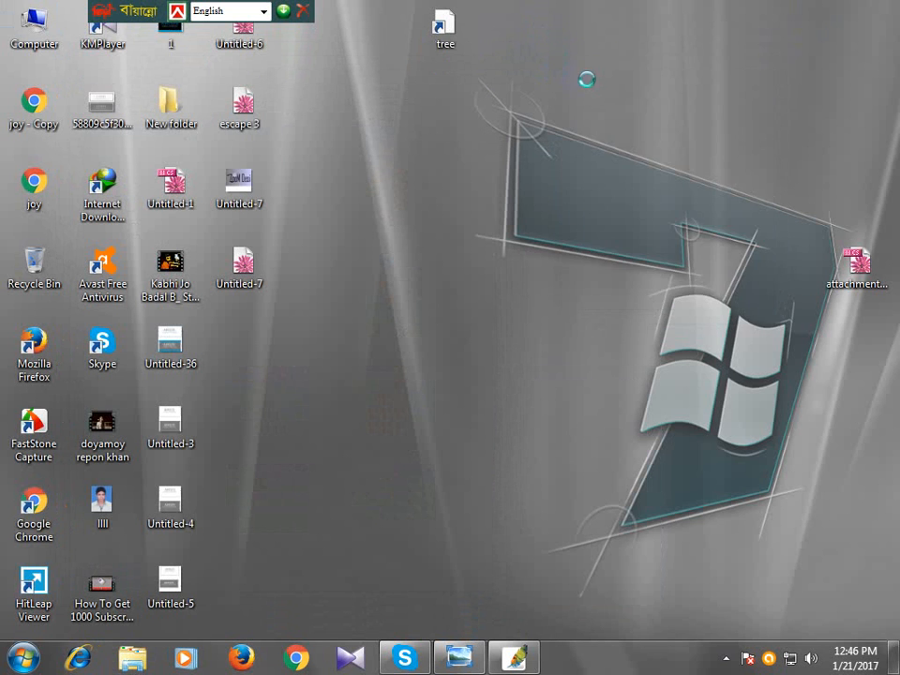